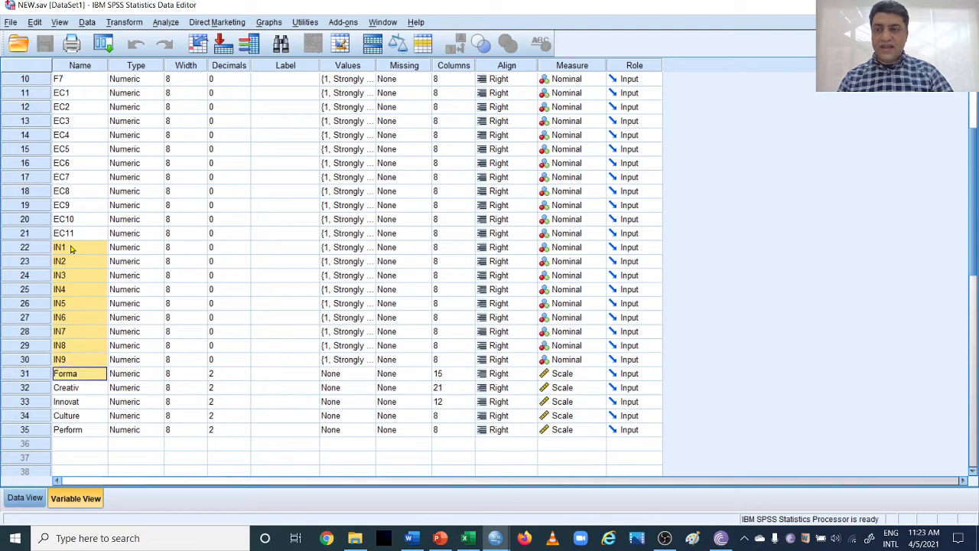
key("shift+Up")
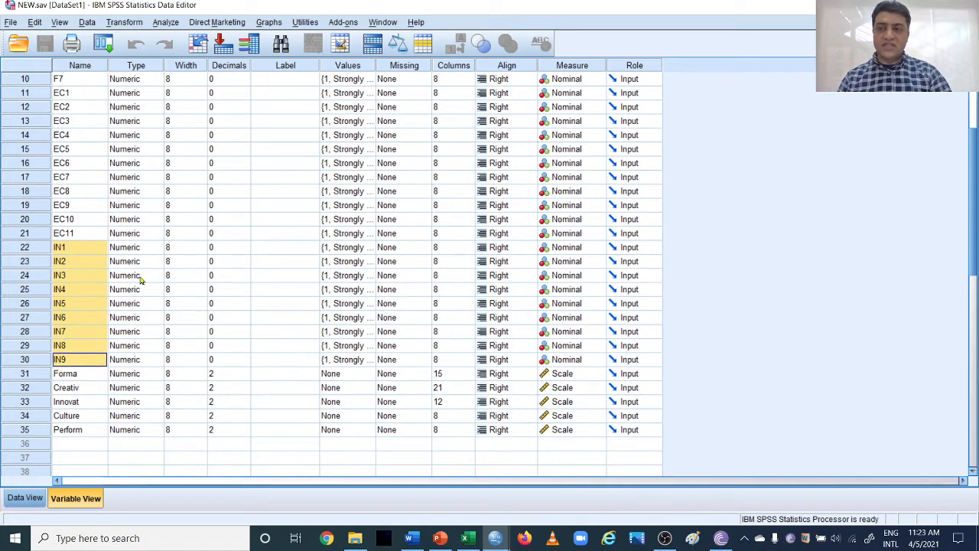
scroll(134, 212, "up", 3)
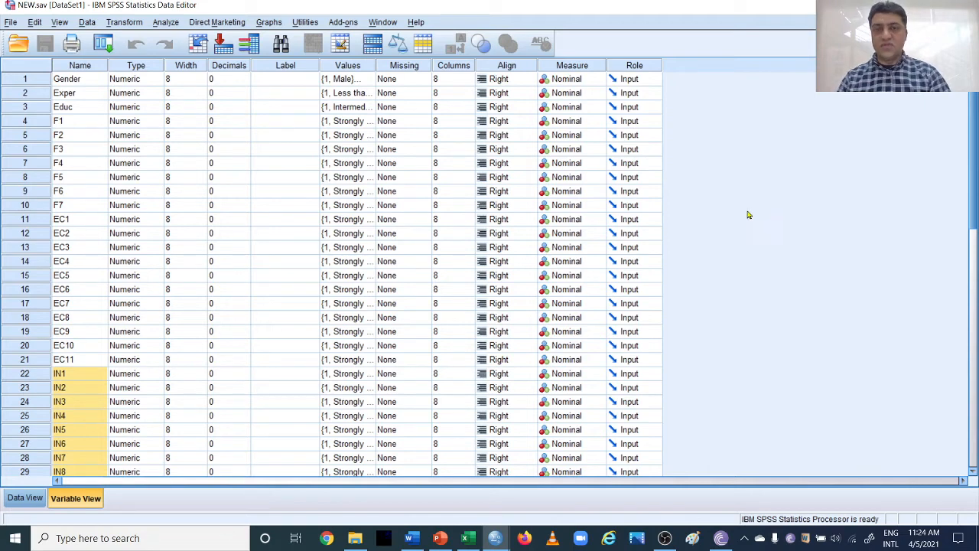
left_click(92, 178)
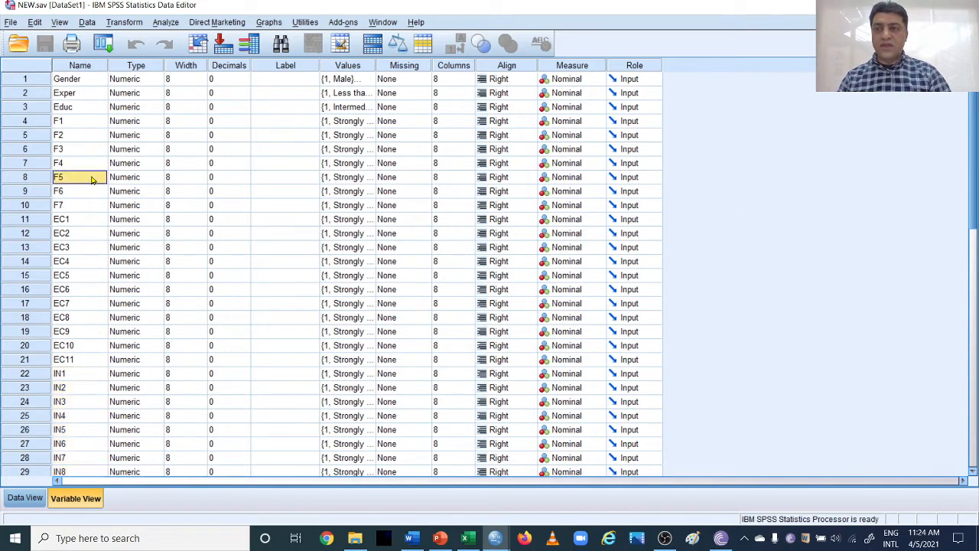
Open the Factor Analysis dialog and enlarge it so more of the variable list shows
left_click(163, 23)
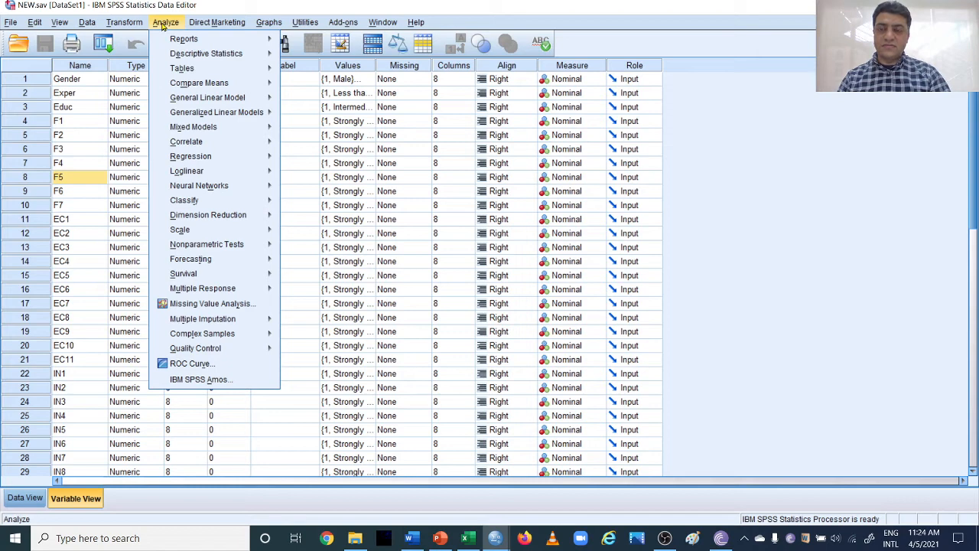
mouse_move(257, 218)
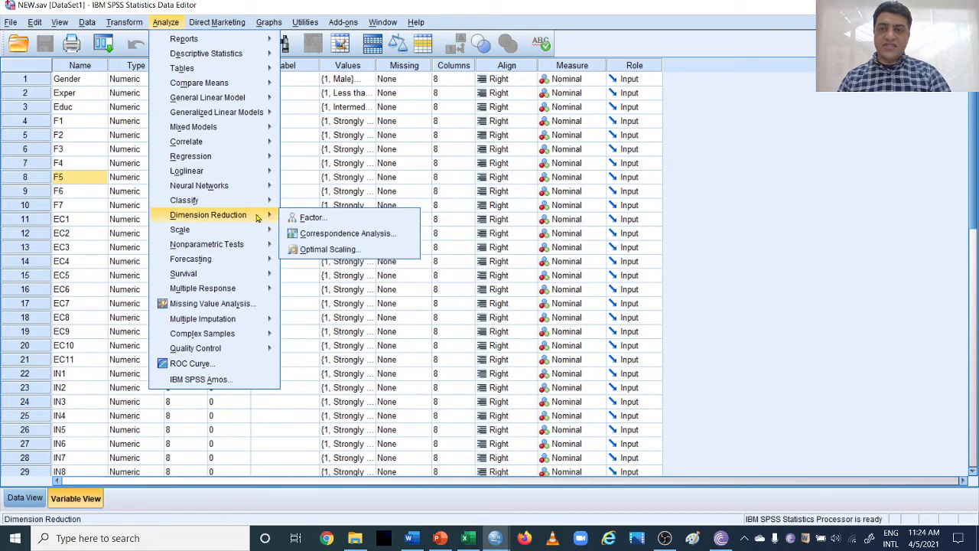
left_click(372, 221)
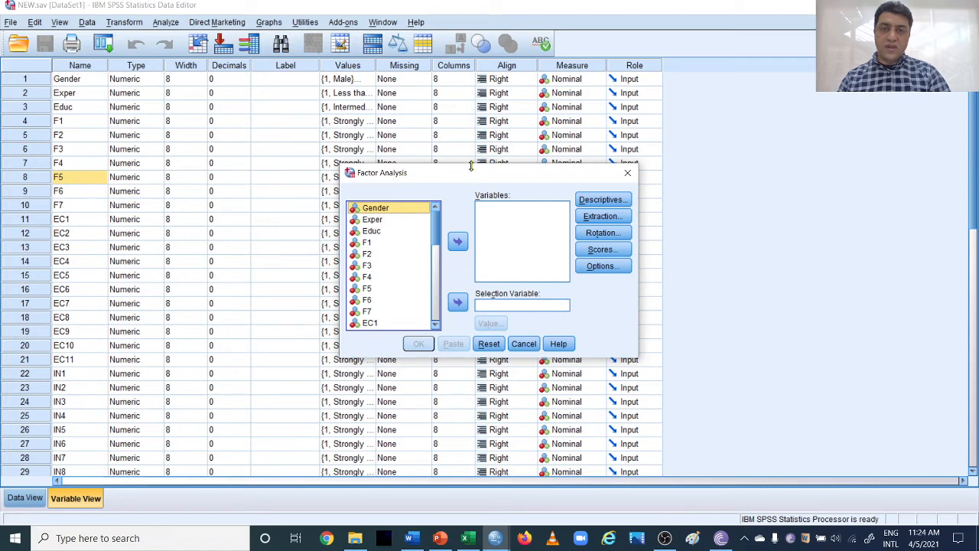
left_click_drag(471, 164, 471, 28)
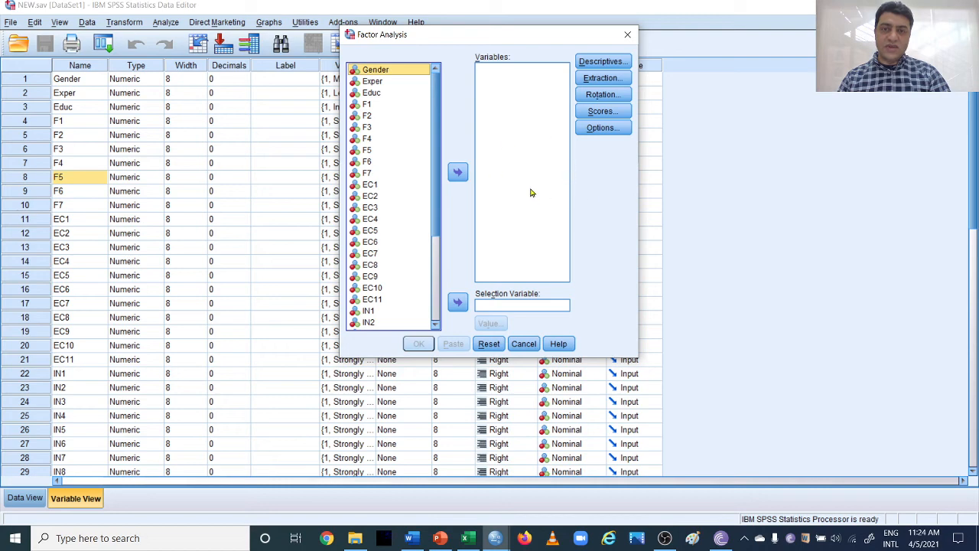
Add all the scale items from F1 through IN9 to the variables of the factor analysis
left_click(367, 105)
key("shift+Down")
key("shift+Down")
key("shift+Down")
key("shift+Down")
key("shift+Down")
key("shift+Down")
key("shift+Down")
key("shift+Down")
key("shift+Down")
key("shift+Down")
key("shift+Down")
key("shift+Down")
key("shift+Down")
key("shift+Down")
key("shift+Down")
key("shift+Down")
key("shift+Down")
key("shift+Down")
key("shift+Down")
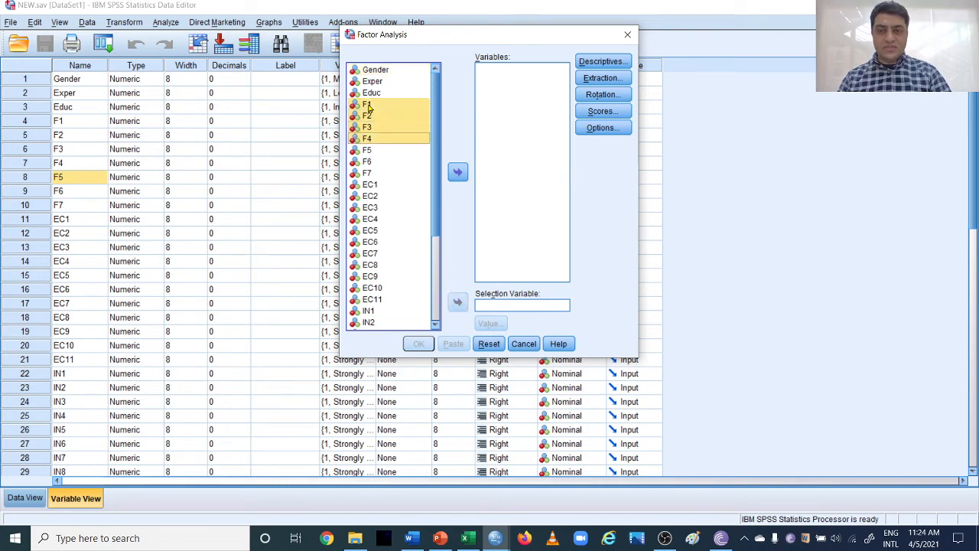
key("shift+Down")
key("shift+Down")
key("shift+Down")
key("shift+Down")
key("shift+Down")
key("shift+Down")
key("shift+Down")
key("shift+Down")
key("shift+Down")
key("shift+Down")
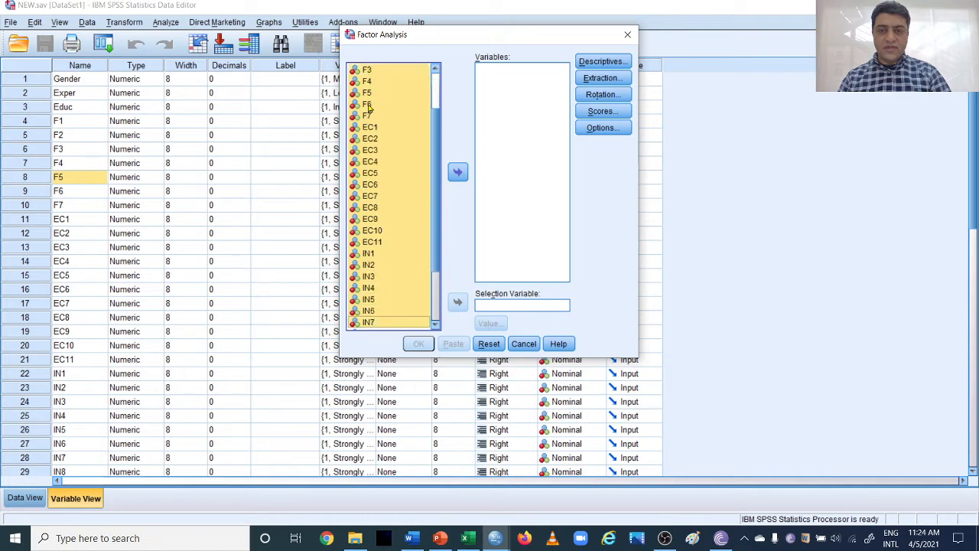
key("shift+Up")
key("shift+Up")
key("shift+Up")
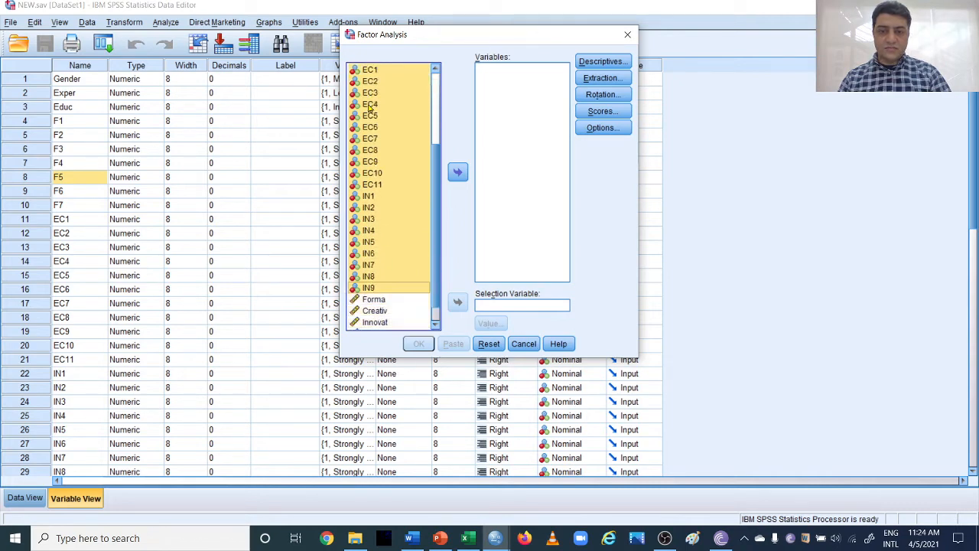
left_click(459, 174)
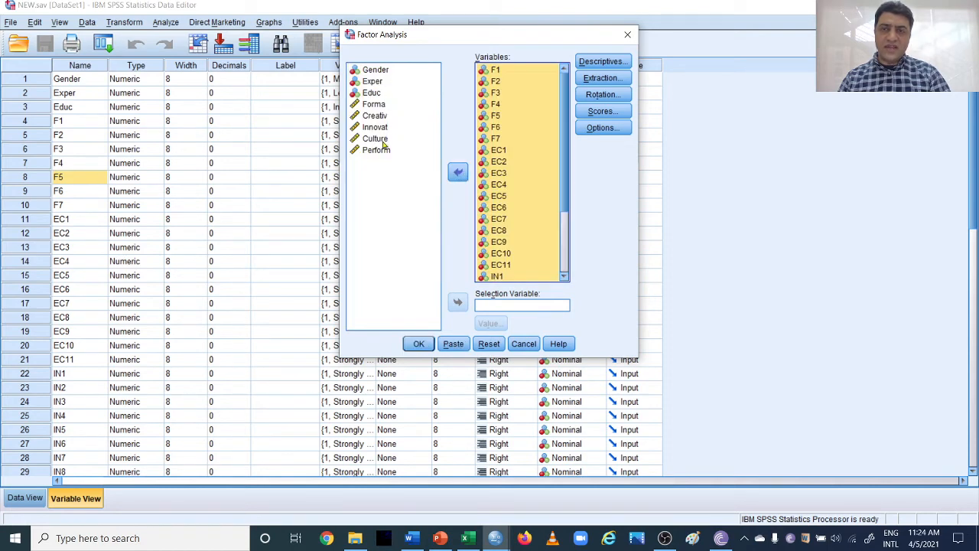
left_click(531, 174)
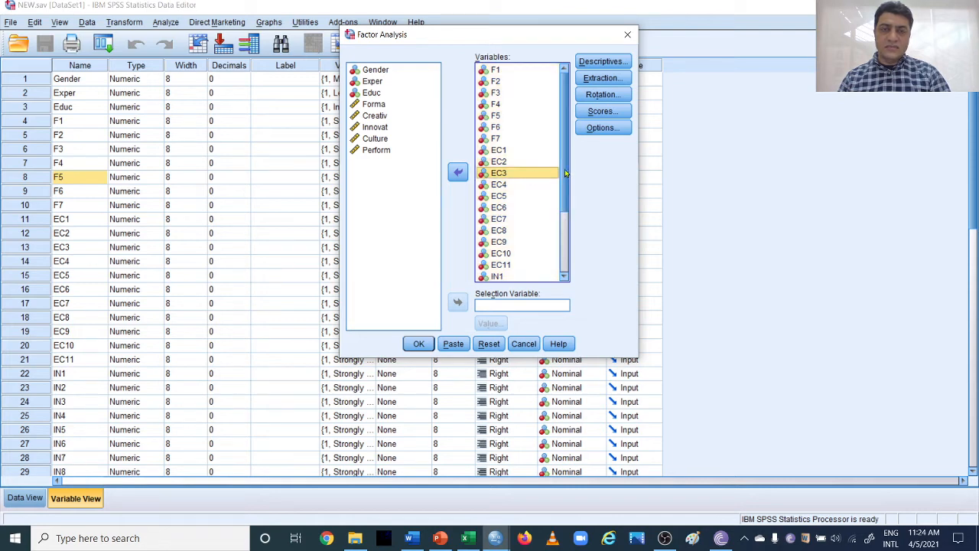
left_click_drag(566, 173, 562, 106)
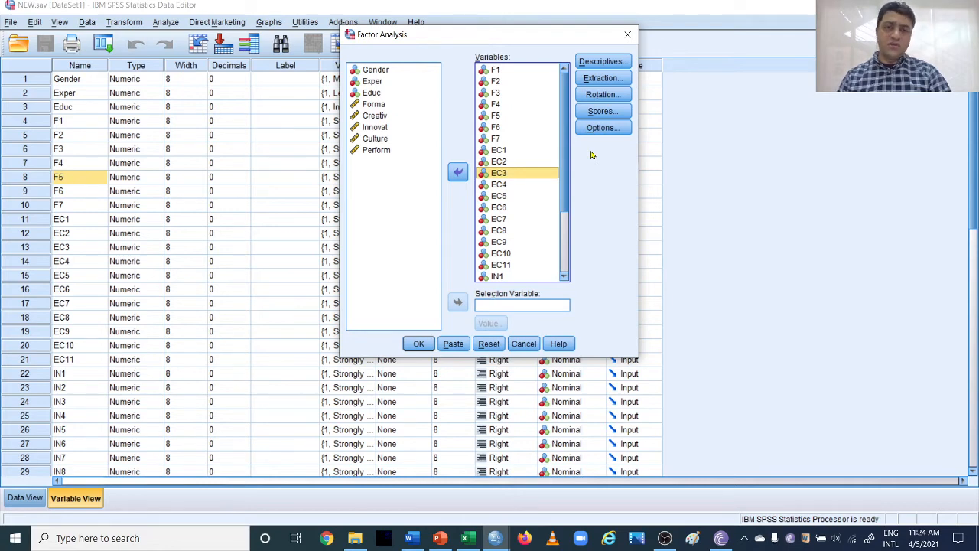
Include the KMO and Bartlett's test of sphericity in the factor analysis descriptives
left_click(603, 62)
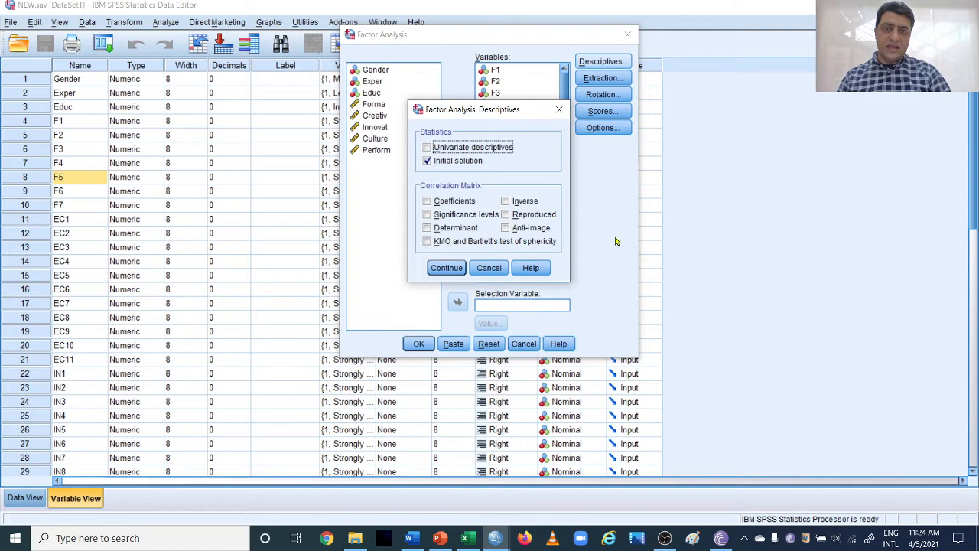
left_click(426, 242)
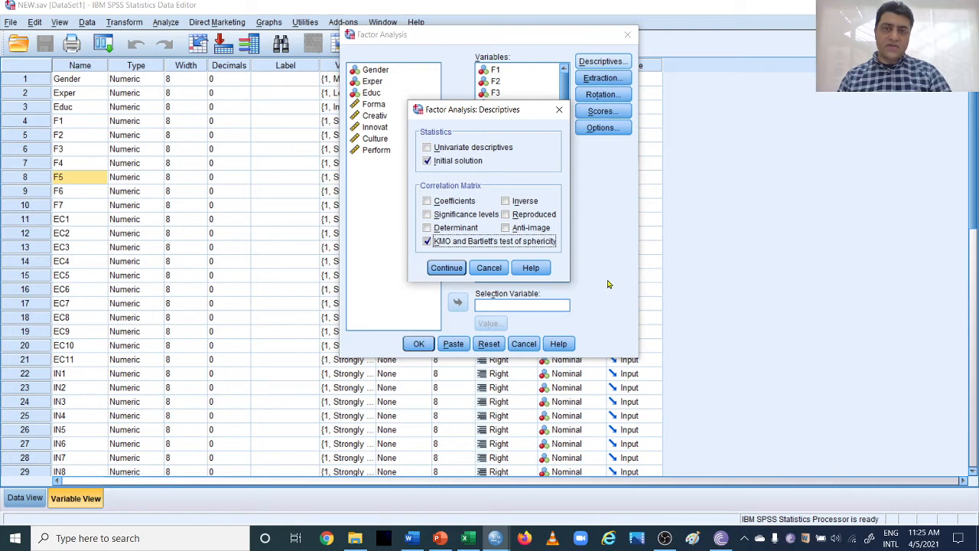
left_click(450, 269)
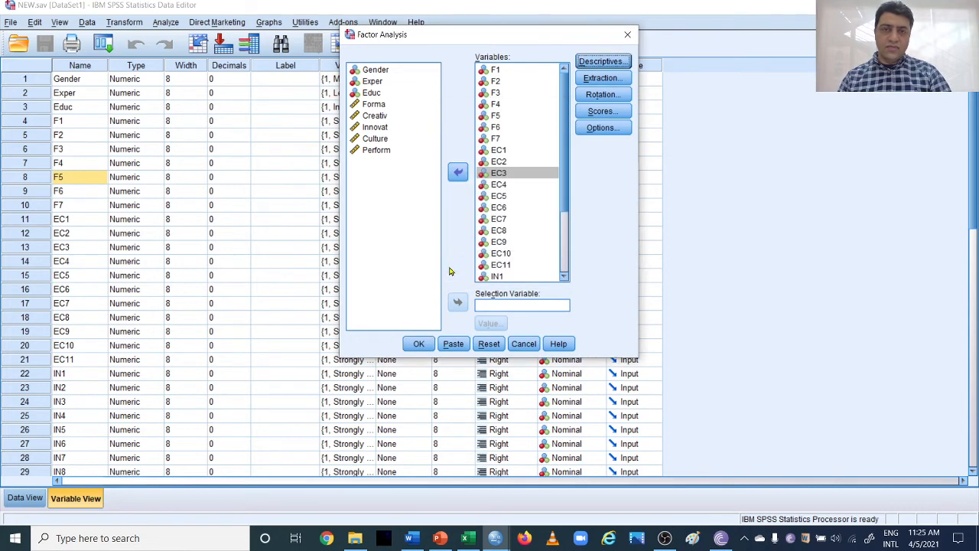
Set the extraction to a fixed number of factors, with 3 factors to extract
left_click(602, 79)
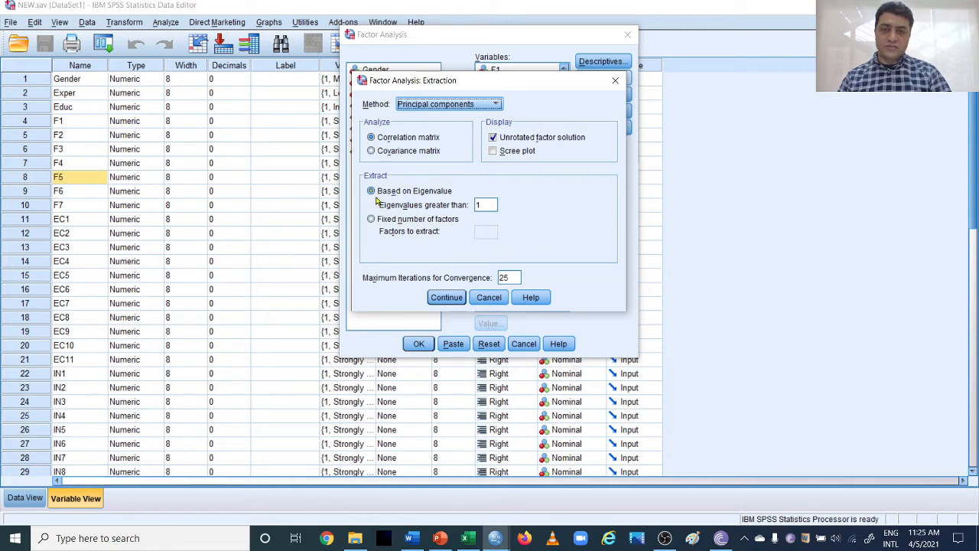
double_click(482, 205)
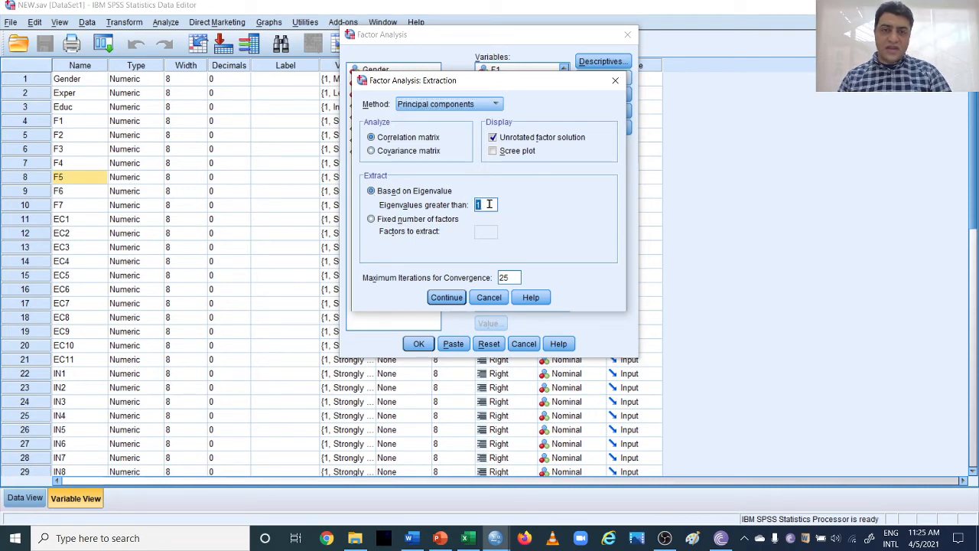
left_click(490, 204)
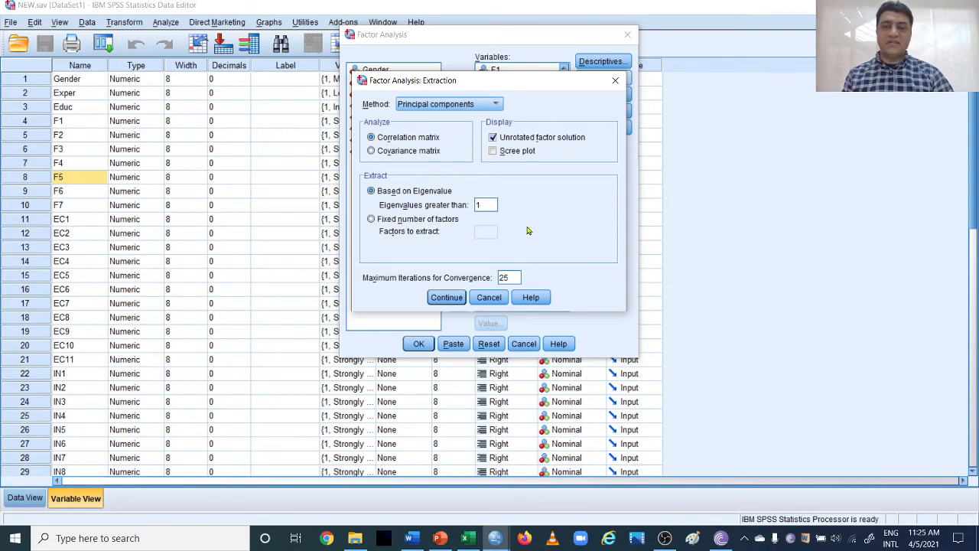
left_click(371, 220)
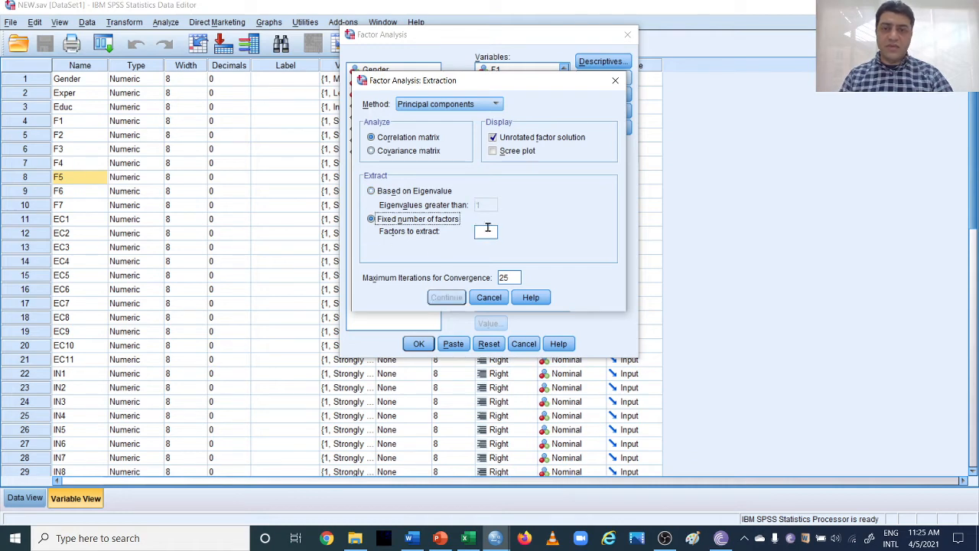
left_click(487, 227)
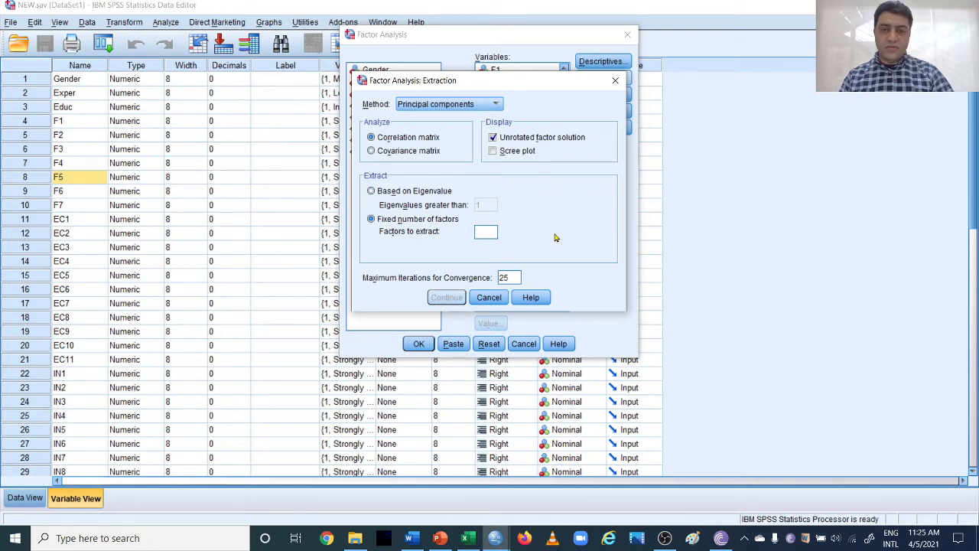
type("3")
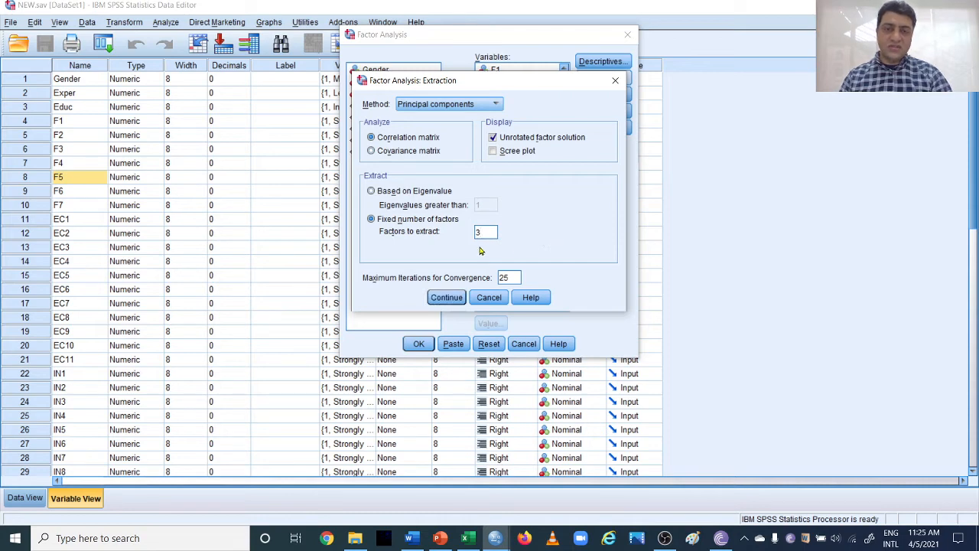
left_click(451, 298)
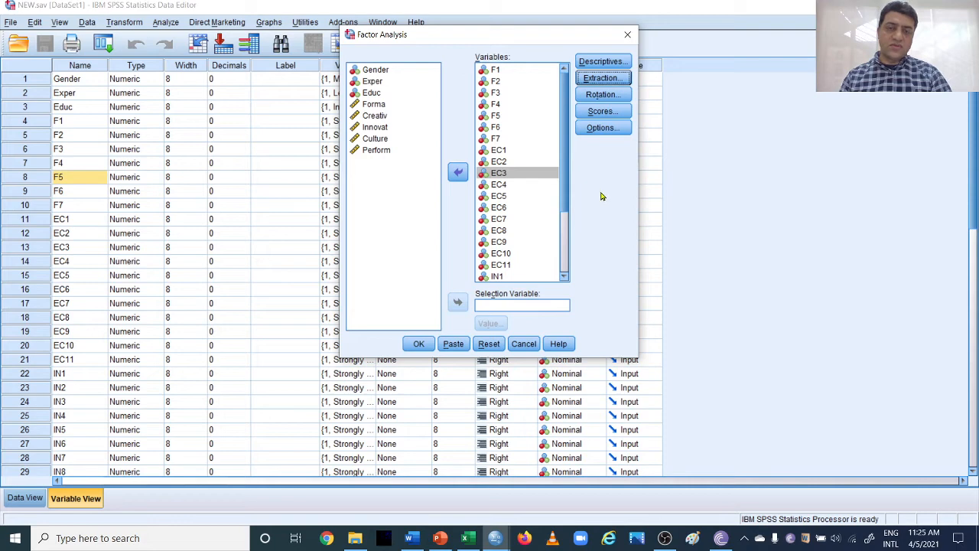
Set the factor rotation method to Varimax
left_click(604, 95)
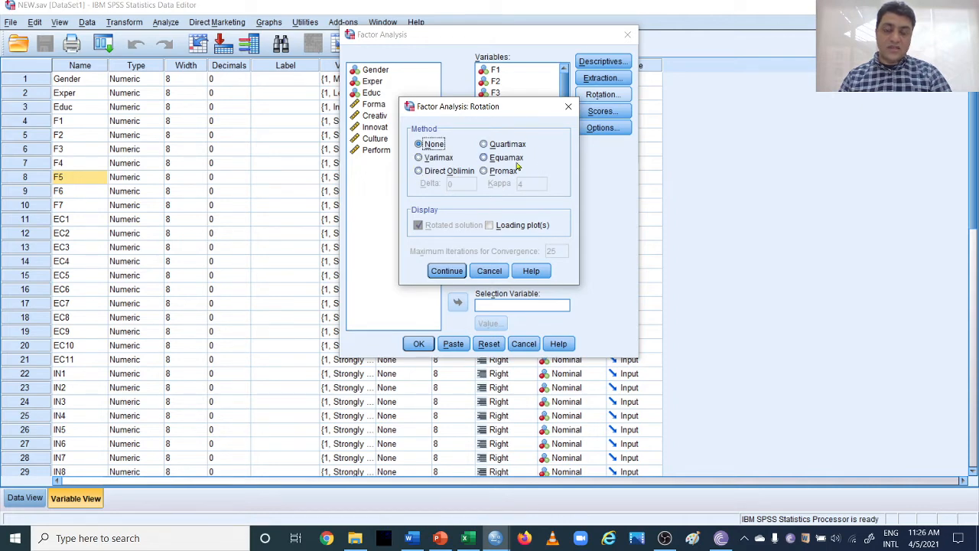
left_click(419, 157)
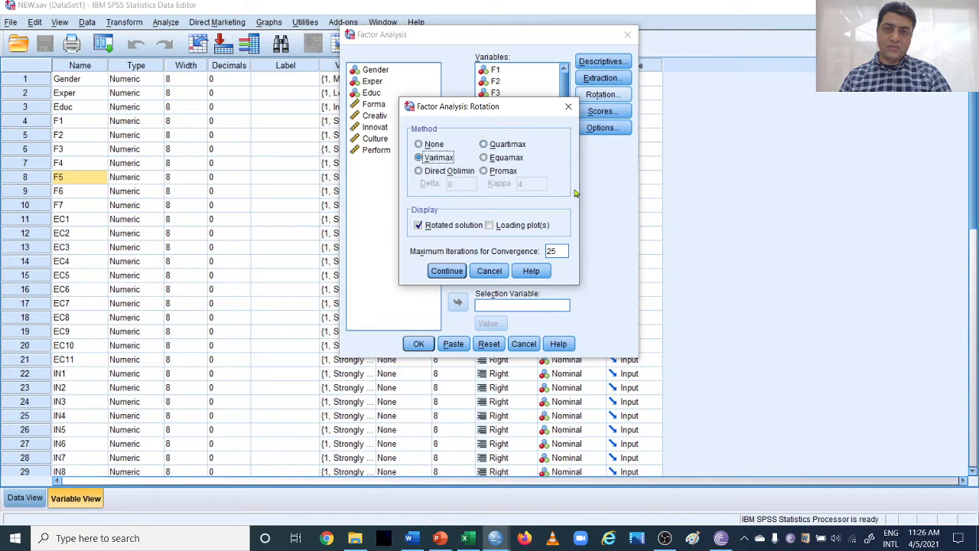
left_click(448, 270)
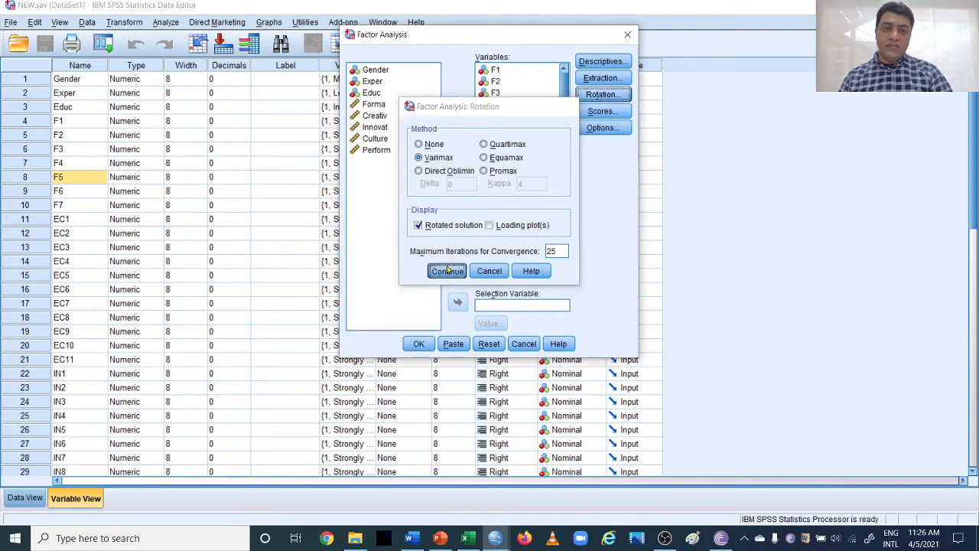
Leave the factor scores settings unchanged, and run the factor analysis with coefficients below .5 suppressed
left_click(601, 110)
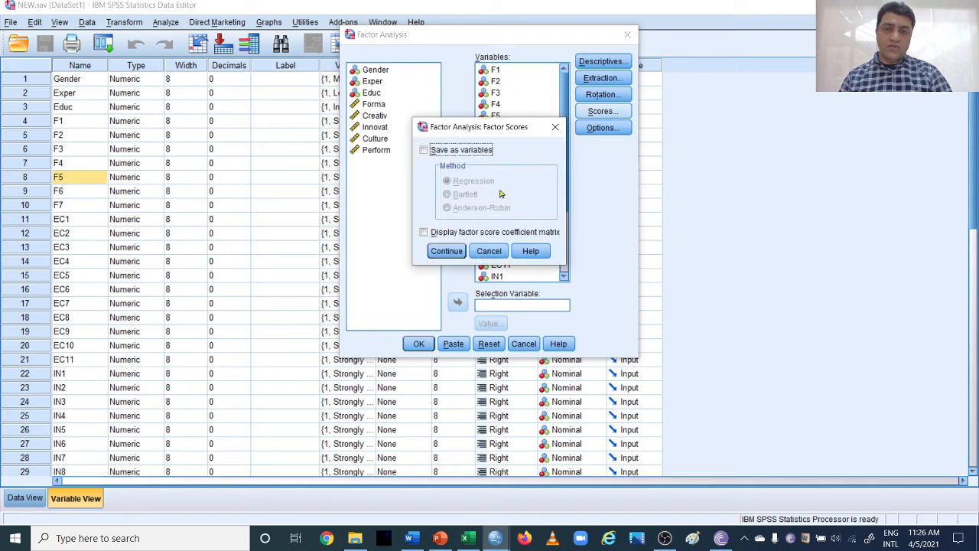
left_click(450, 252)
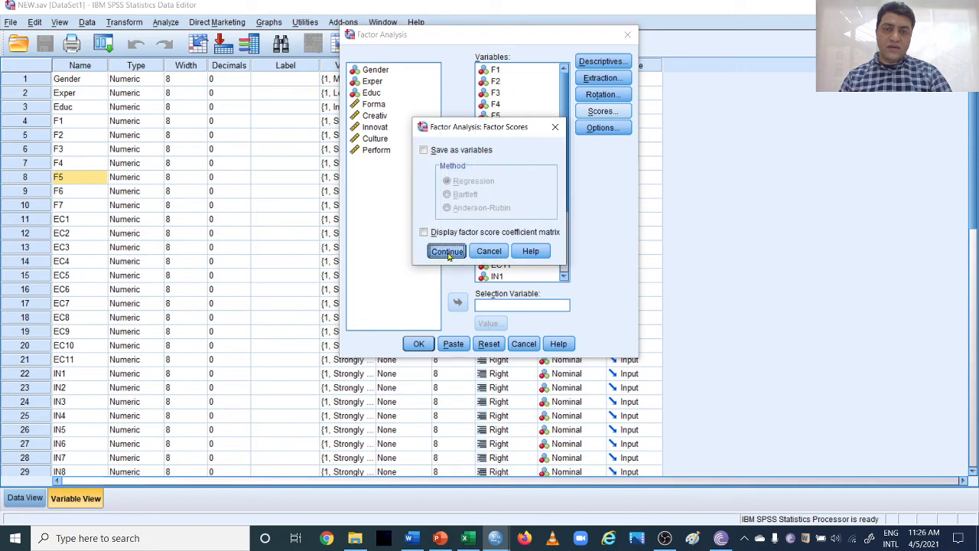
left_click(601, 130)
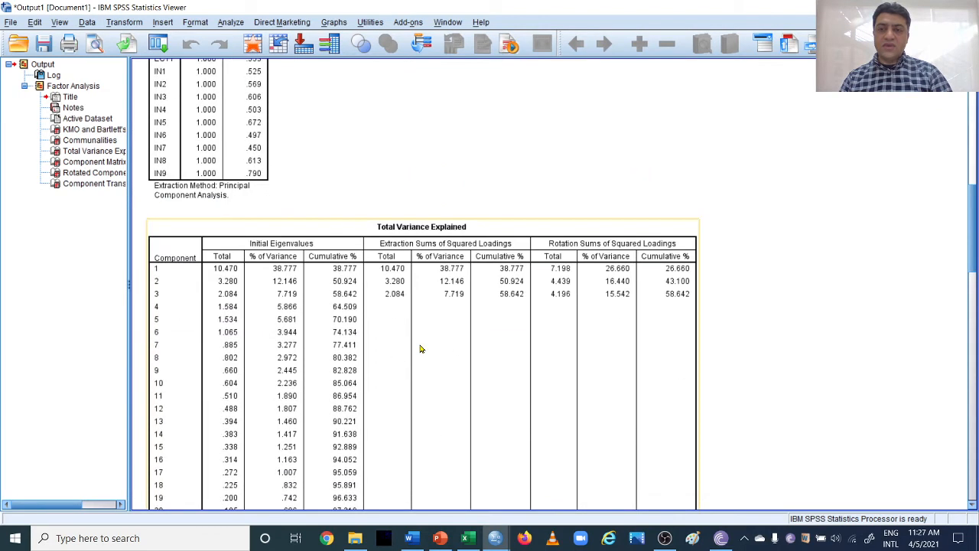
Examine the KMO and Bartlett's test, communalities, total variance explained, and the unrotated and rotated component matrices in the output
scroll(419, 349, "up", 3)
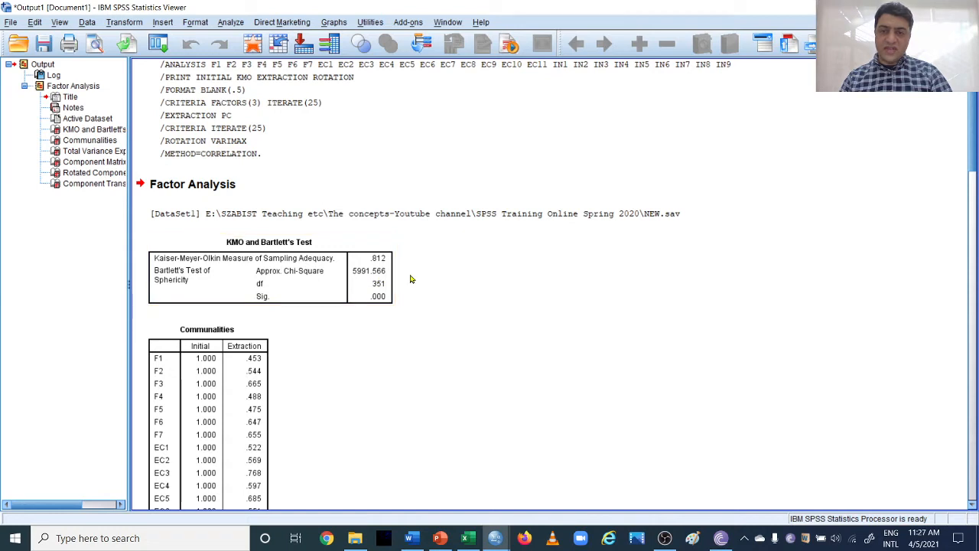
scroll(428, 312, "down", 1)
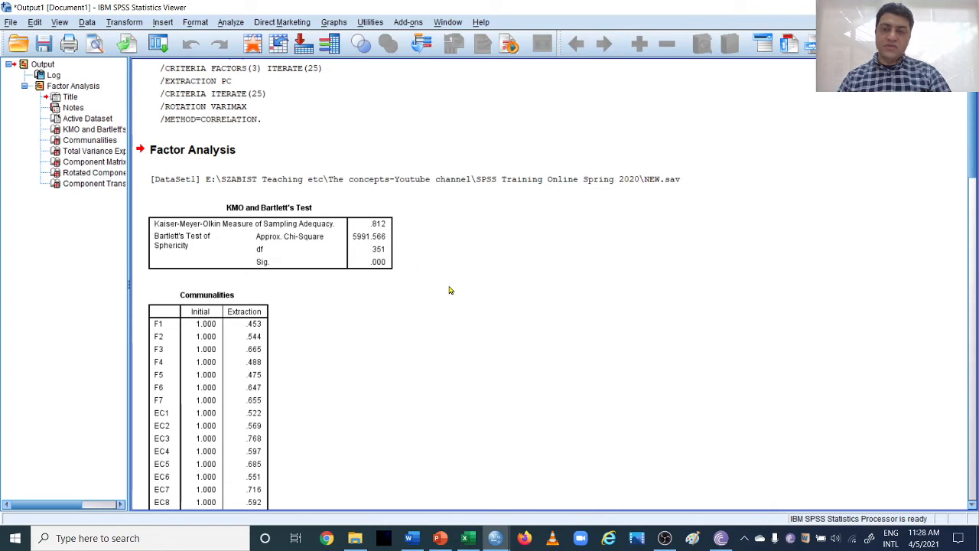
scroll(449, 289, "down", 5)
scroll(451, 289, "down", 5)
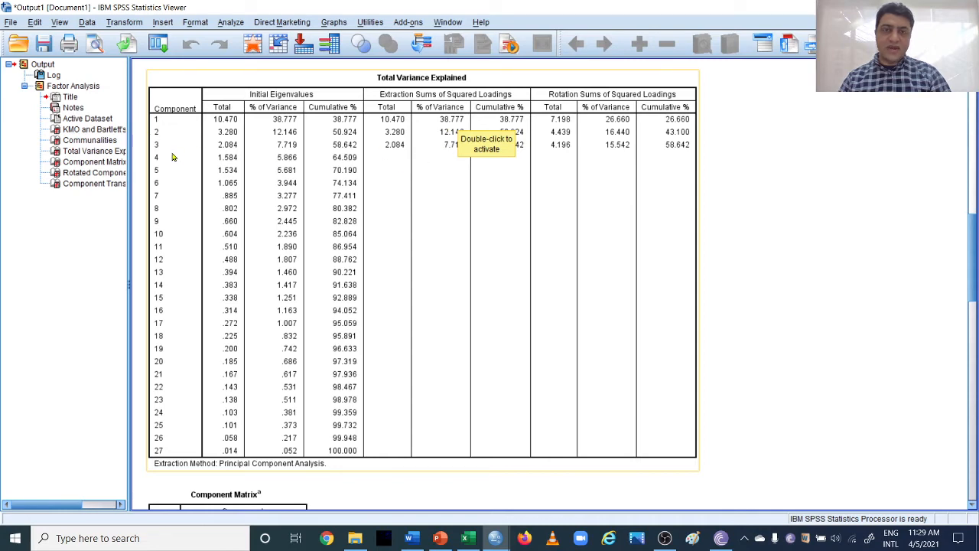
scroll(535, 270, "down", 5)
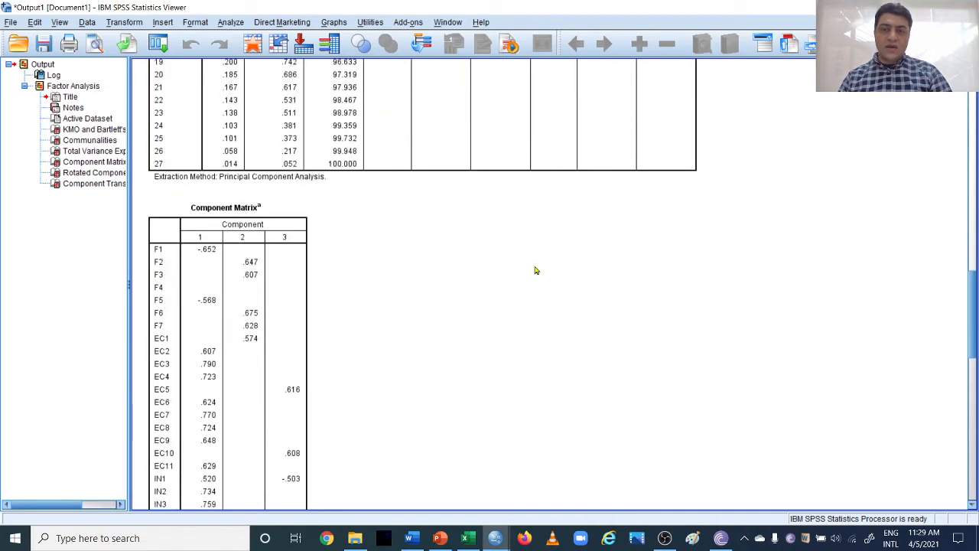
scroll(536, 270, "down", 10)
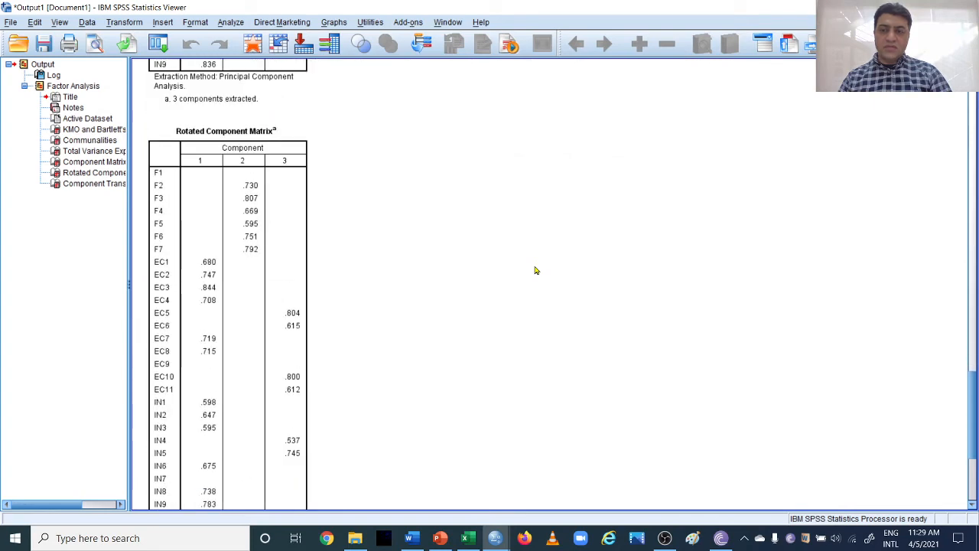
scroll(536, 270, "up", 3)
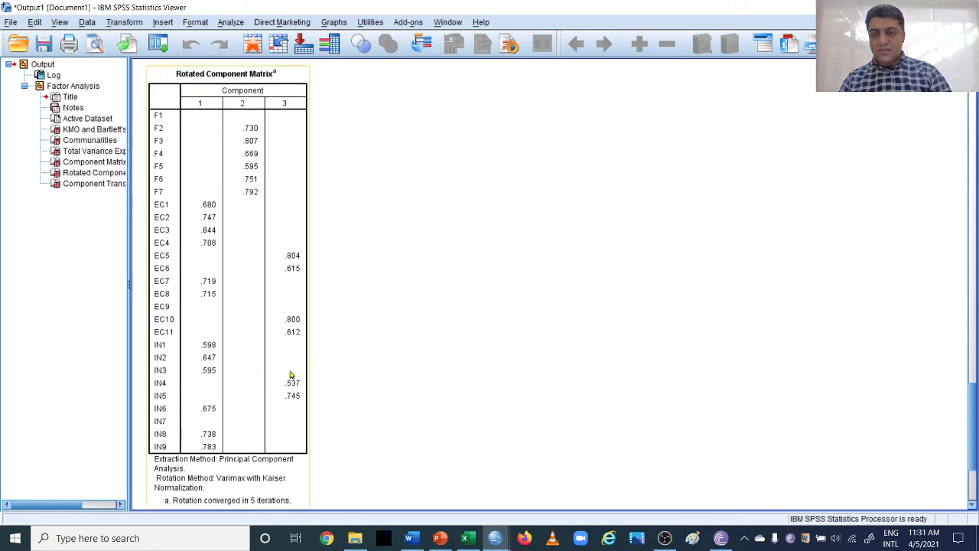
Examine how the F, EC and IN items load on the three components in the Rotated Component Matrix
scroll(256, 292, "down", 2)
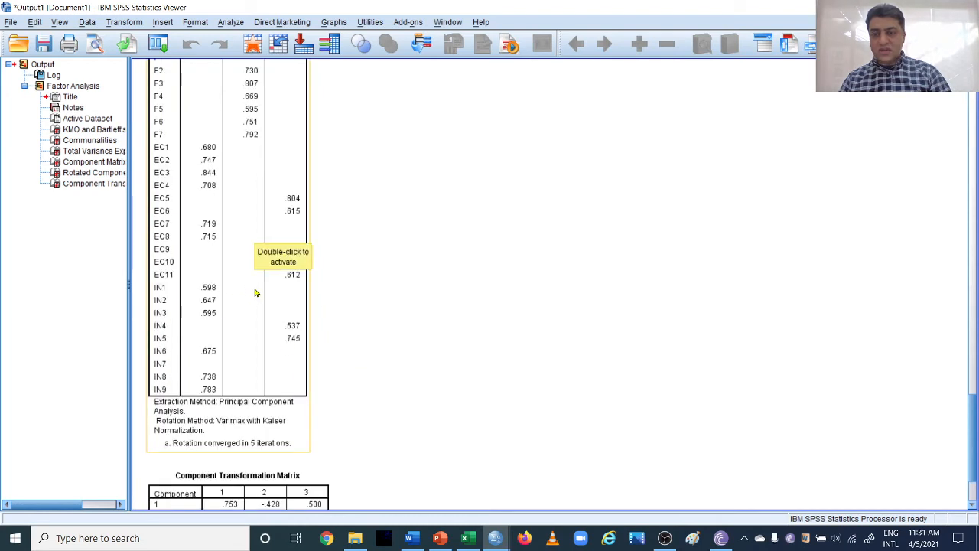
scroll(256, 293, "up", 2)
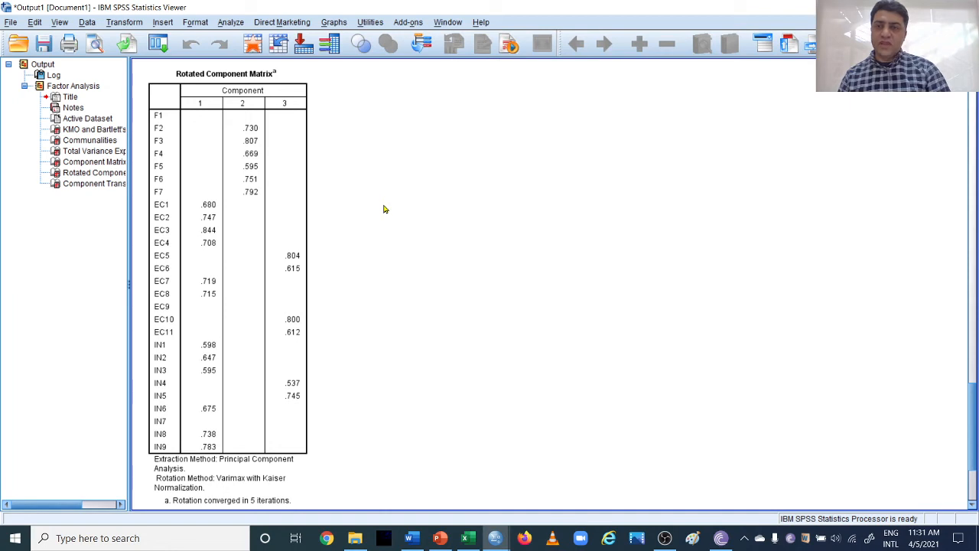
left_click(157, 113)
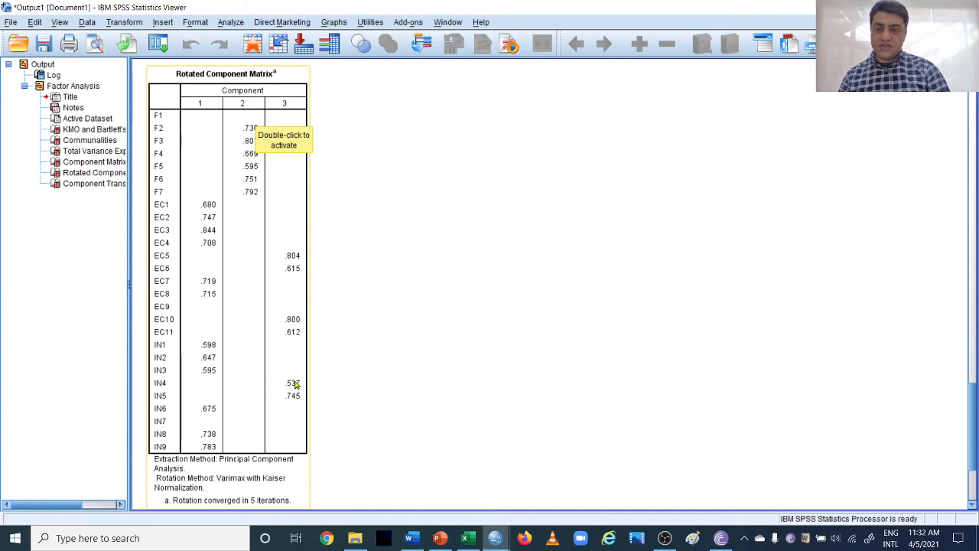
left_click(474, 332)
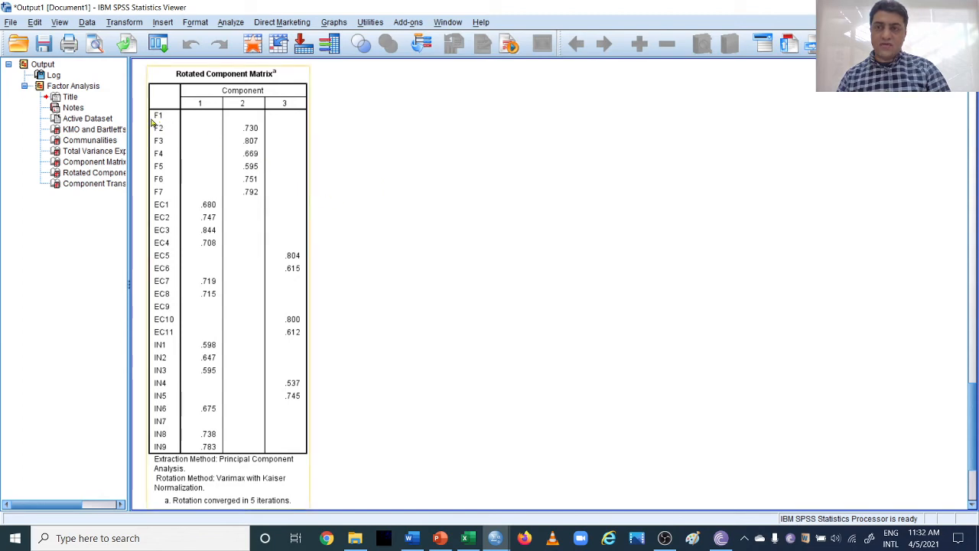
left_click(153, 193)
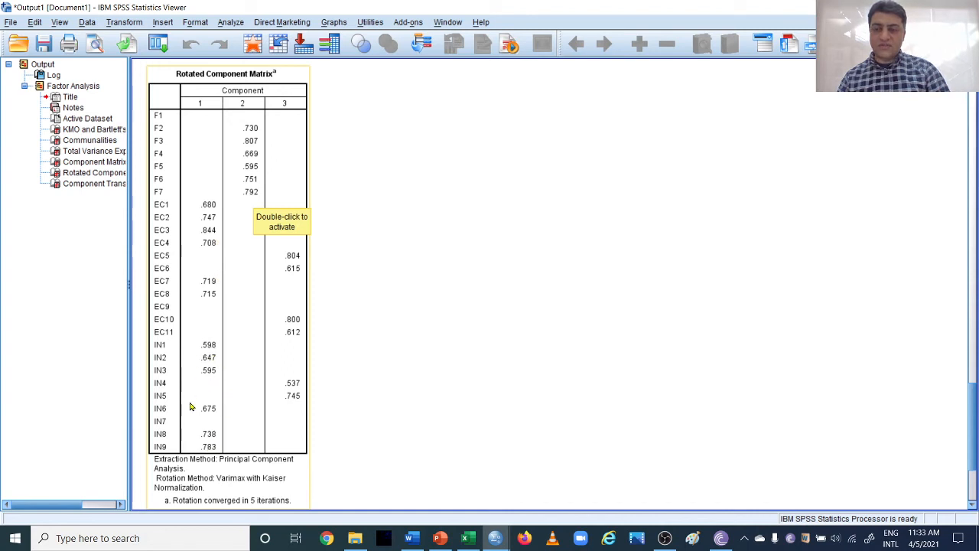
scroll(224, 433, "down", 1)
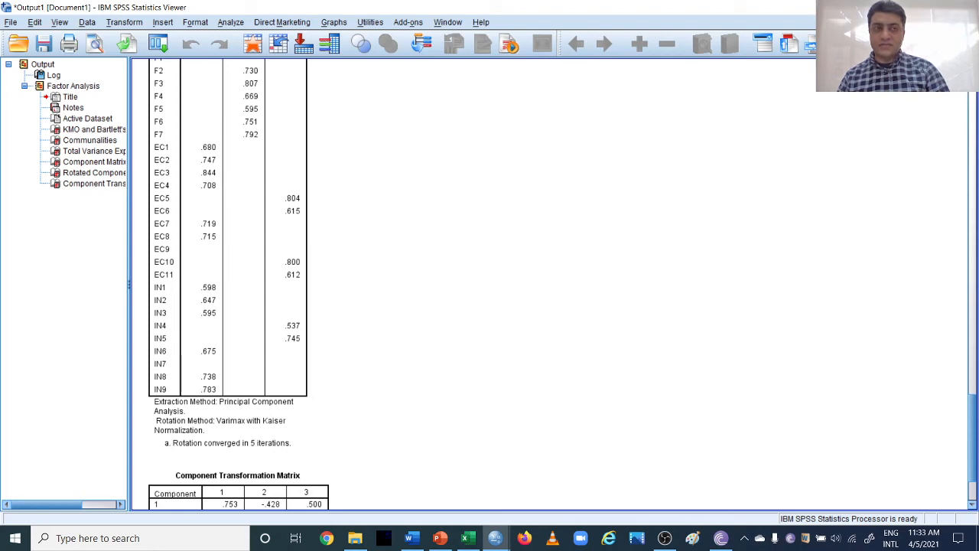
scroll(551, 283, "up", 3)
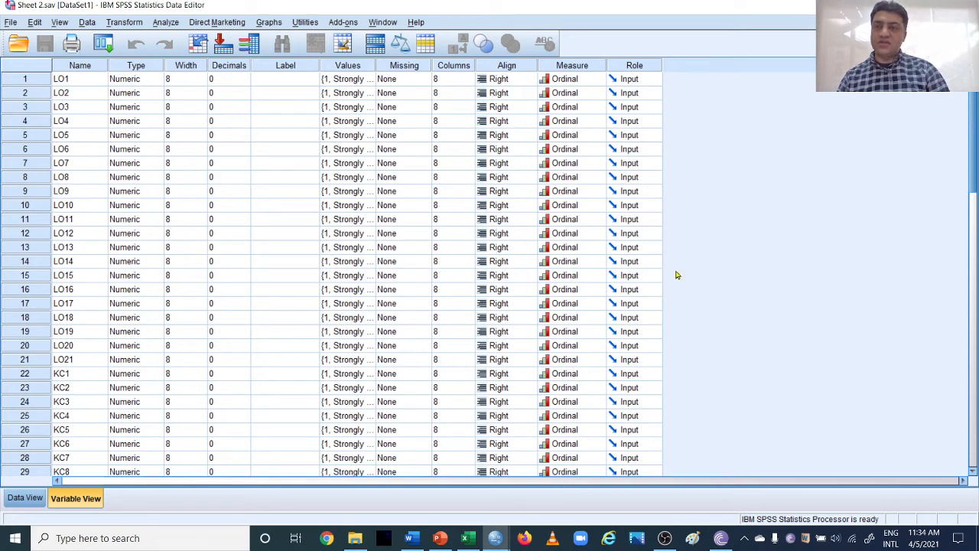
Highlight the variable names LO1 to LO21 in Sheet 2.sav to review the first construct's items
left_click(77, 83)
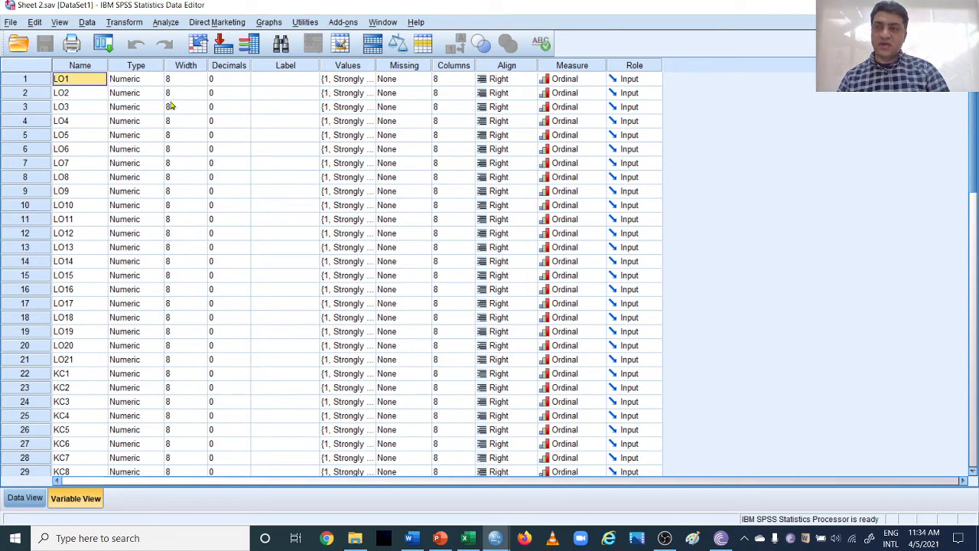
key("shift+Down")
key("shift+Down")
key("shift+Down")
key("shift+Down")
key("shift+Down")
key("shift+Down")
key("shift+Down")
key("shift+Down")
key("shift+Down")
key("shift+Down")
key("shift+Down")
key("shift+Down")
key("shift+Down")
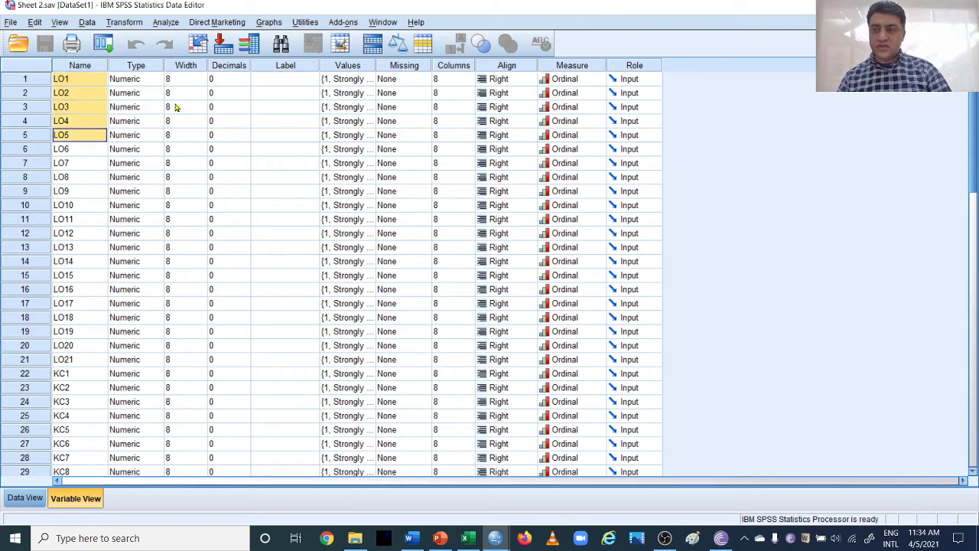
key("shift+Down")
key("shift+Down")
key("shift+Down")
key("shift+Down")
key("shift+Down")
key("shift+Down")
key("shift+Down")
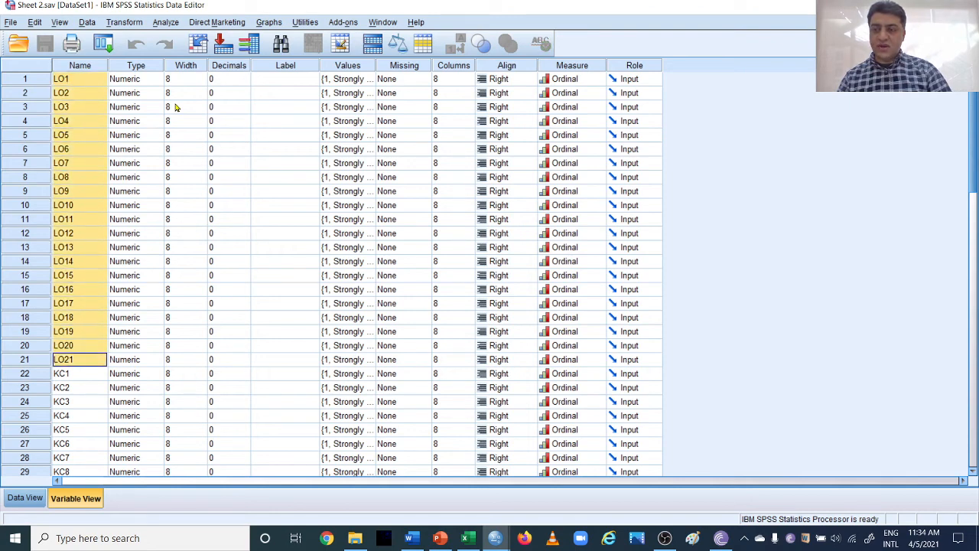
Highlight the variable names KC1 to KC12 to review the second construct's items
left_click(80, 373)
key("shift+Down")
key("shift+Down")
key("shift+Down")
key("shift+Down")
key("shift+Down")
key("shift+Down")
key("shift+Down")
key("shift+Down")
key("shift+Down")
key("shift+Down")
key("shift+Down")
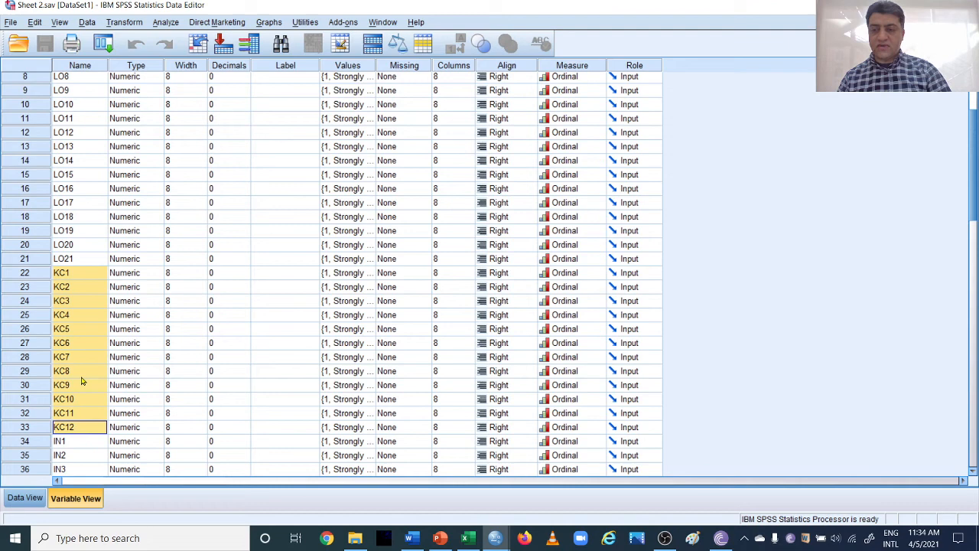
Highlight the IN variable names, starting from IN1, to review the third construct's items
left_click(88, 444)
key("shift+Down")
key("shift+Down")
key("shift+Down")
key("shift+Down")
key("shift+Down")
key("shift+Down")
key("shift+Down")
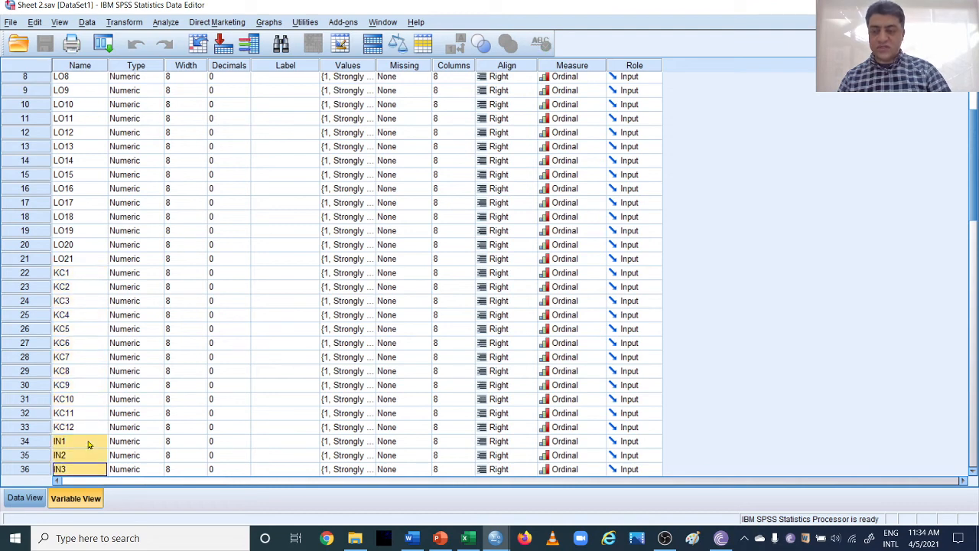
key("shift+Down")
key("shift+Down")
key("shift+Down")
key("shift+Down")
key("shift+Down")
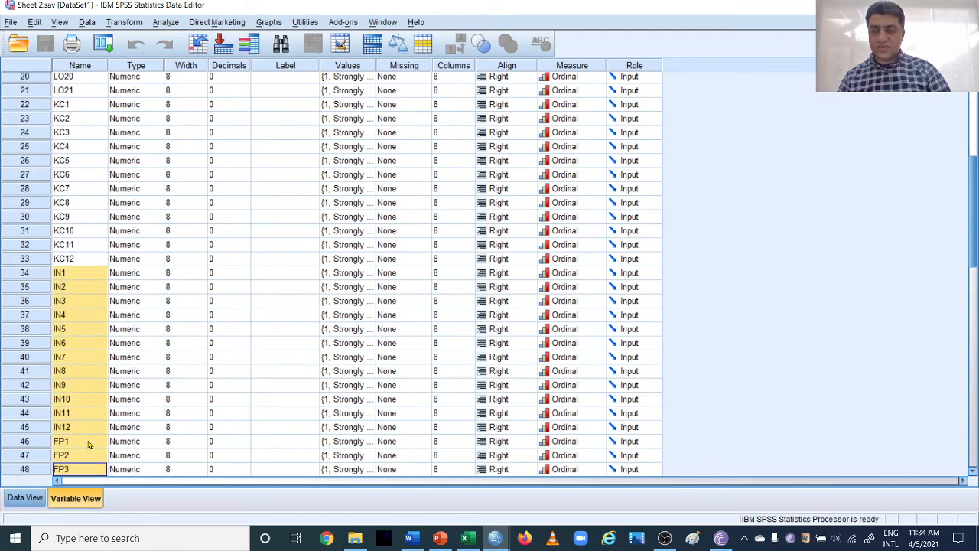
Highlight the variable names FP1 to FP10 to review the fourth construct's items
left_click(88, 444)
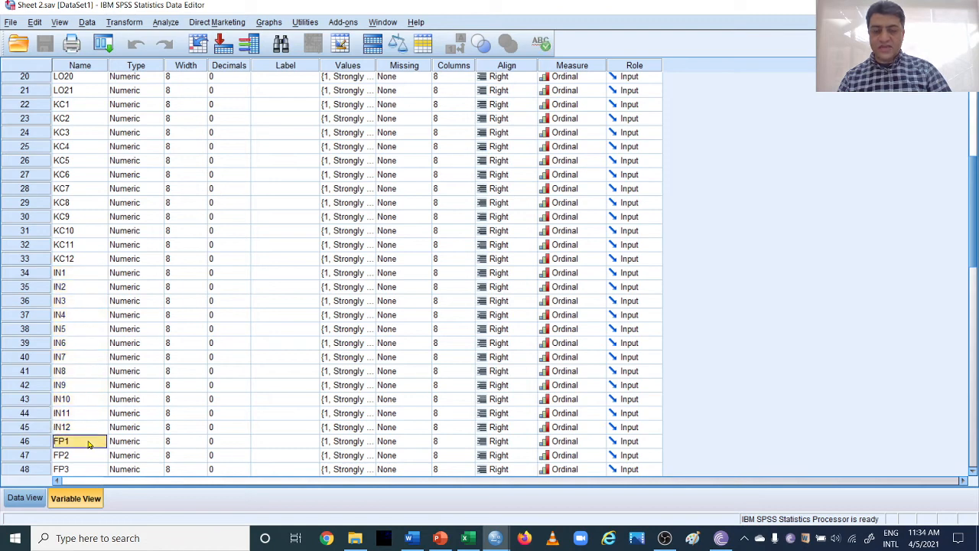
key("shift+Down")
key("shift+Down")
key("shift+Down")
key("shift+Down")
key("shift+Down")
key("shift+Down")
key("shift+Down")
key("shift+Down")
key("shift+Down")
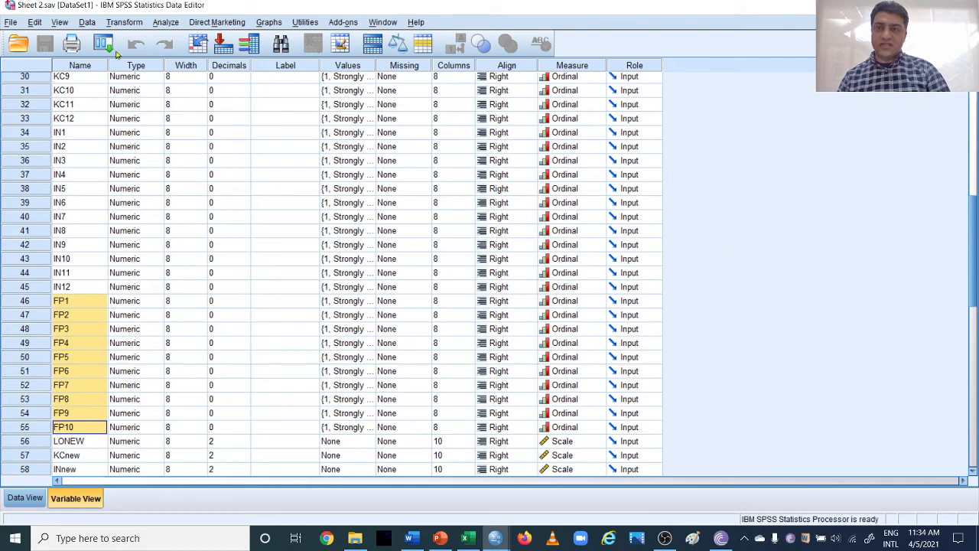
Start a Factor Analysis and add all items from LO1 to FP10 as variables, leaving out LONEW, KCnew, INnew and FPnew
left_click(165, 22)
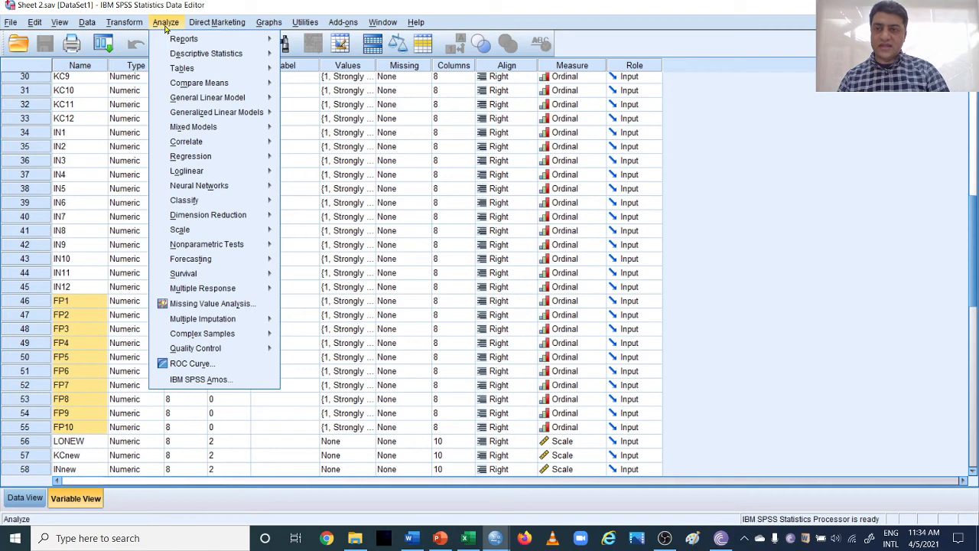
mouse_move(263, 216)
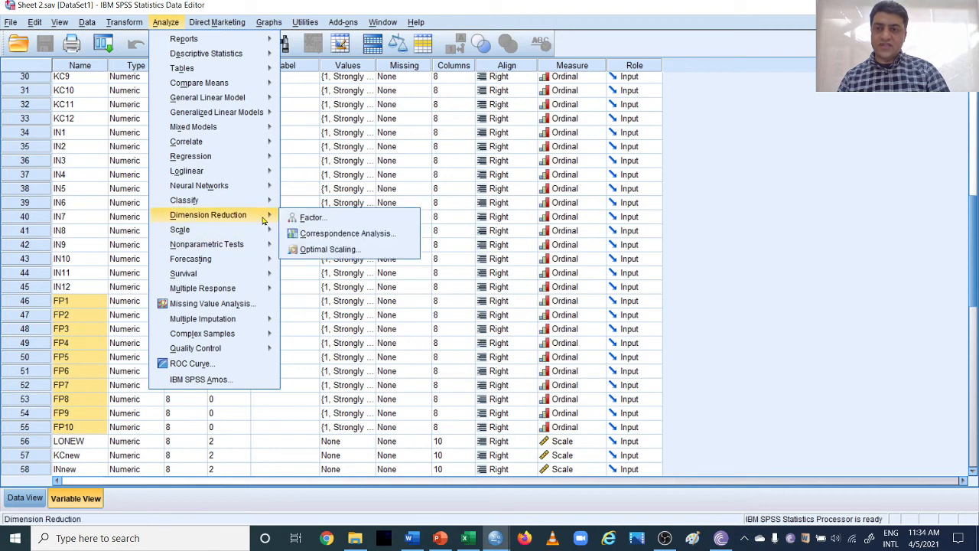
left_click(313, 217)
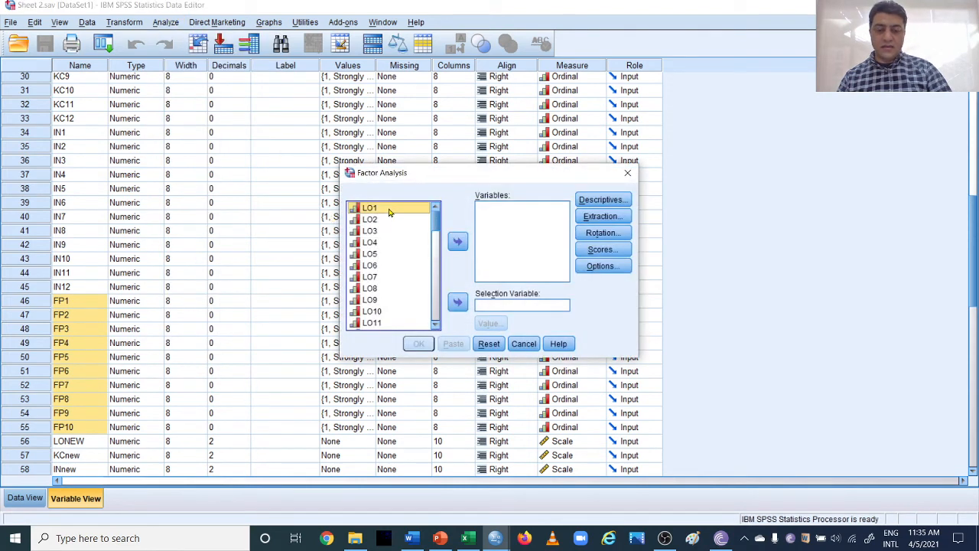
key("shift+Down")
key("shift+Down")
key("shift+Down")
key("shift+Down")
key("shift+Down")
key("shift+Down")
key("shift+Down")
key("shift+Down")
key("shift+Down")
key("shift+Down")
key("shift+Down")
key("shift+Down")
key("shift+Down")
key("shift+Down")
key("shift+Down")
key("shift+Down")
key("shift+Down")
key("shift+Down")
key("shift+Down")
key("shift+Down")
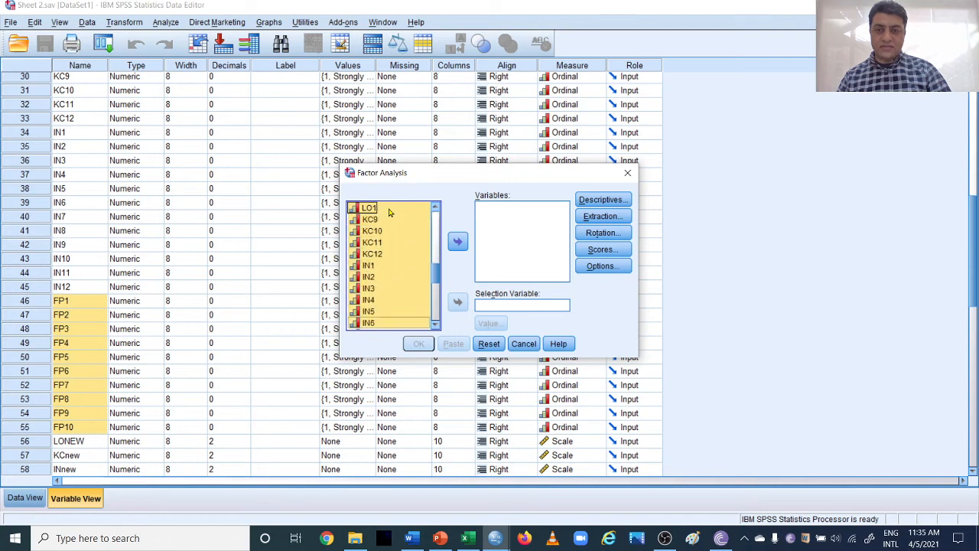
key("shift+Down")
key("shift+Down")
key("shift+Down")
key("shift+Down")
key("shift+Down")
key("shift+Down")
key("shift+Down")
key("shift+Down")
key("shift+Down")
key("shift+Down")
key("shift+Down")
key("shift+Down")
key("shift+Down")
key("shift+Down")
key("shift+Down")
key("shift+Down")
key("shift+Down")
key("shift+Down")
key("shift+Down")
key("shift+Down")
key("shift+Up")
key("shift+Up")
key("shift+Up")
key("shift+Up")
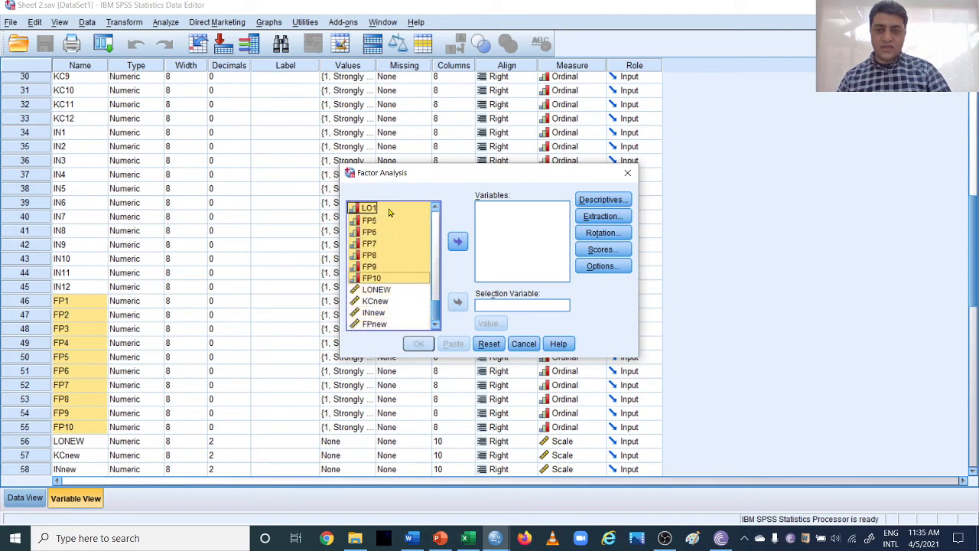
left_click(457, 243)
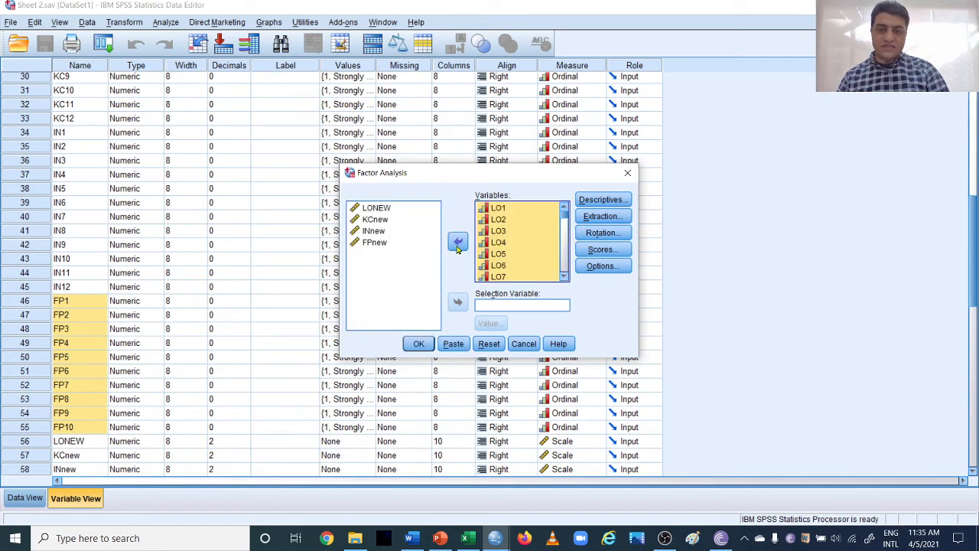
Include KMO and Bartlett's test of sphericity in the factor analysis descriptives, keeping the initial solution
left_click(615, 200)
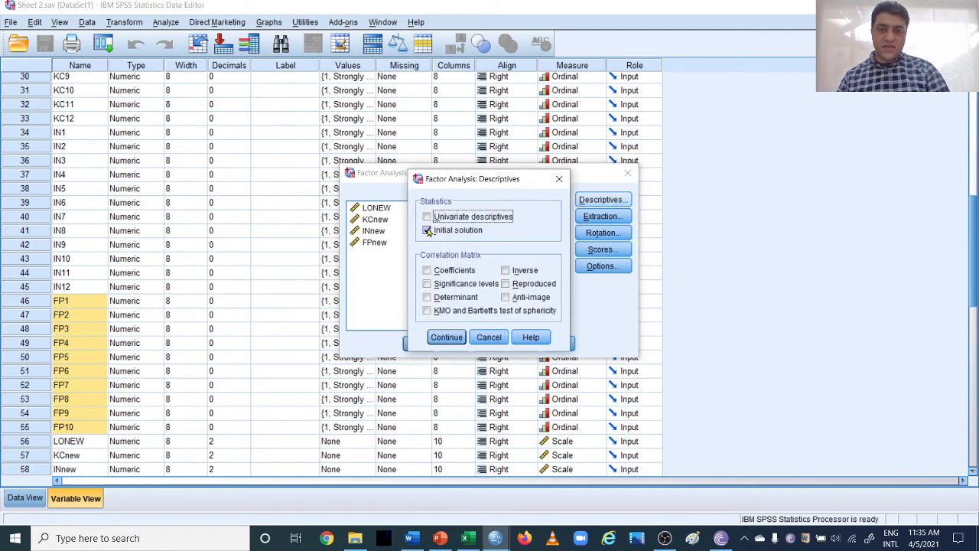
left_click(426, 311)
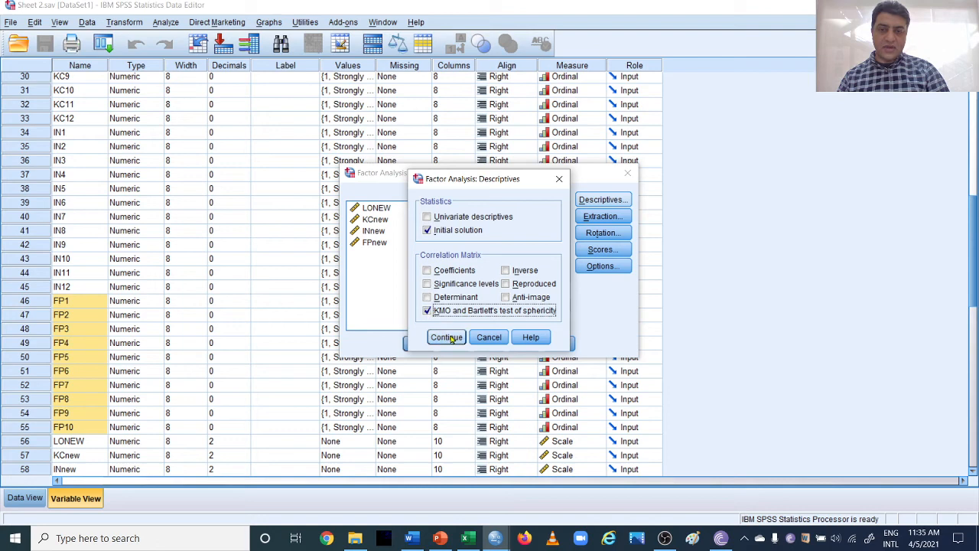
left_click(446, 338)
Set the principal components extraction to a fixed number of factors, with 4 factors to extract
left_click(616, 218)
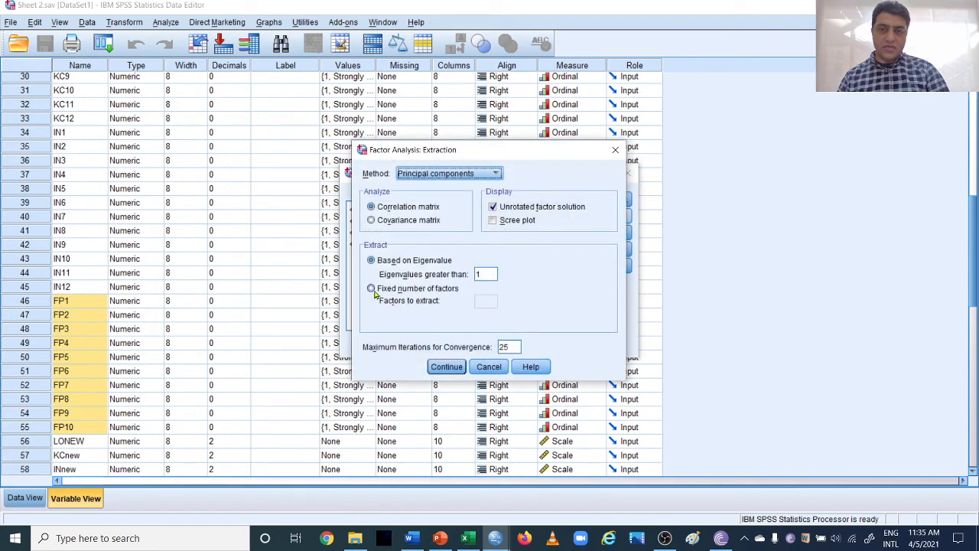
left_click(373, 291)
left_click(486, 300)
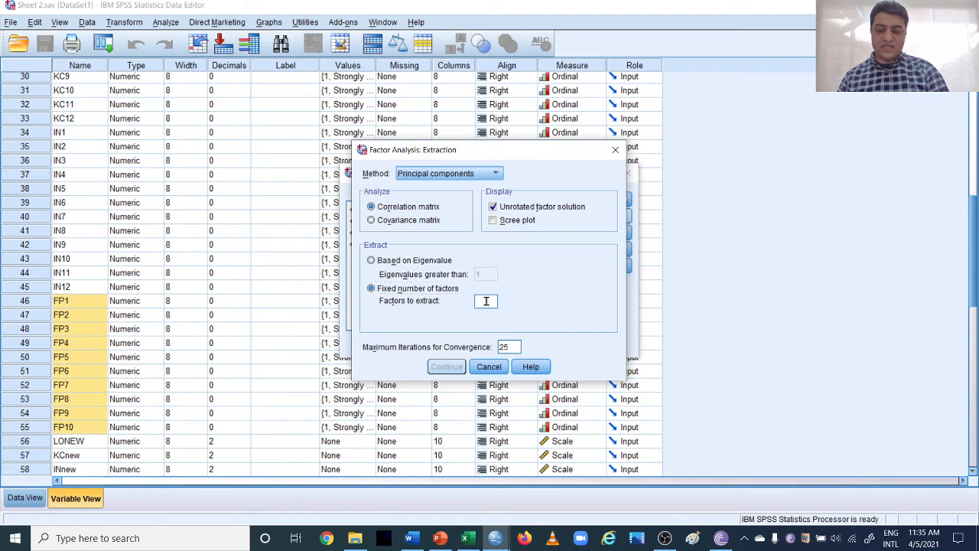
type("4")
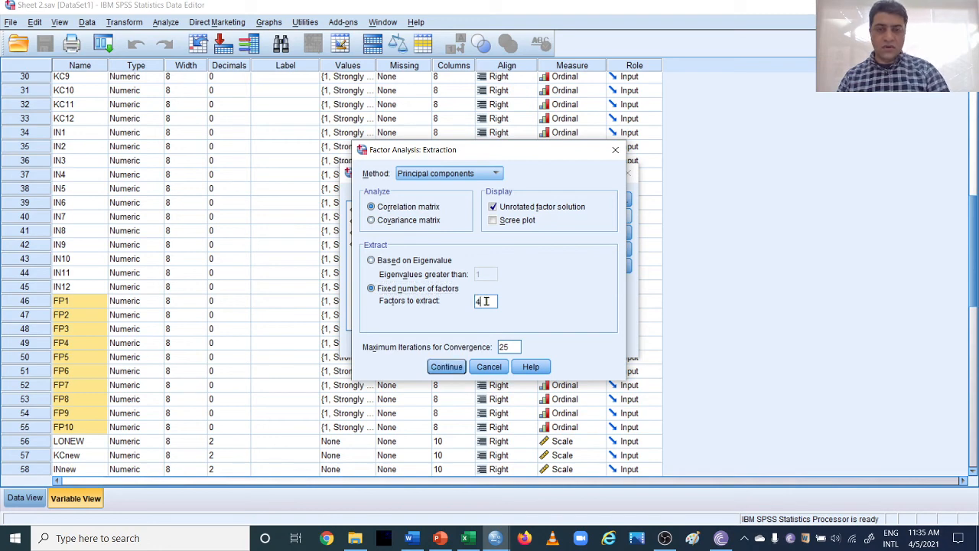
left_click(447, 366)
Set the rotation method to Varimax for the four-factor analysis
left_click(600, 233)
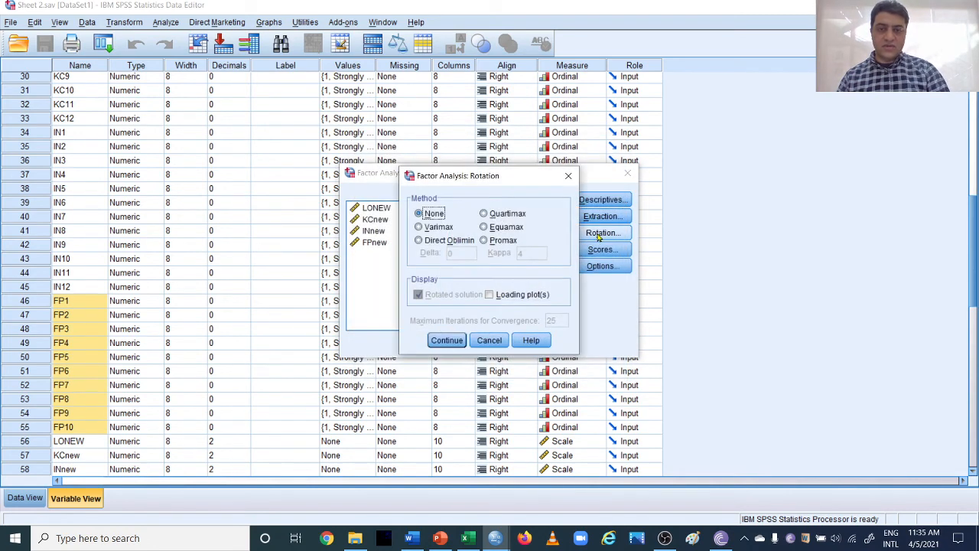
left_click(428, 227)
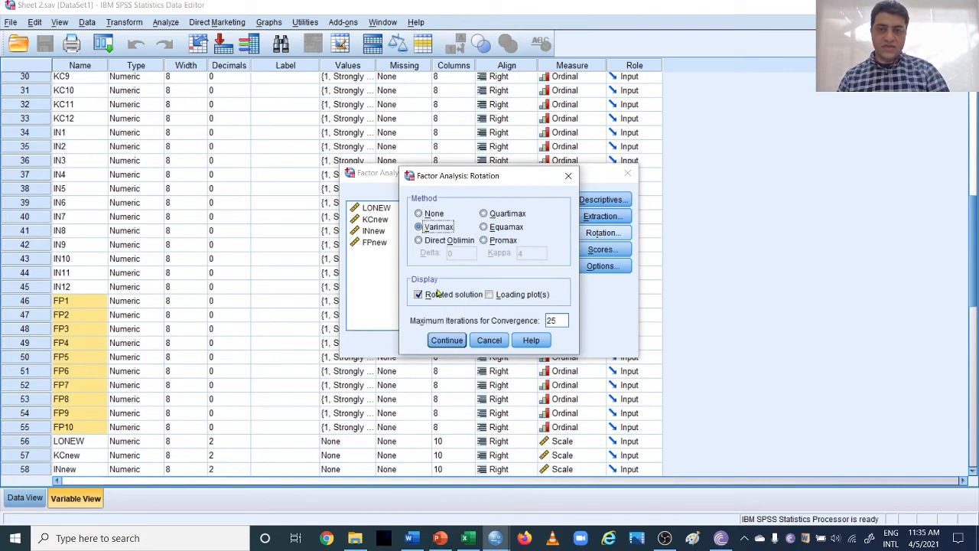
left_click(448, 341)
Suppress small coefficients with an absolute value below .5 and run the factor analysis
left_click(602, 266)
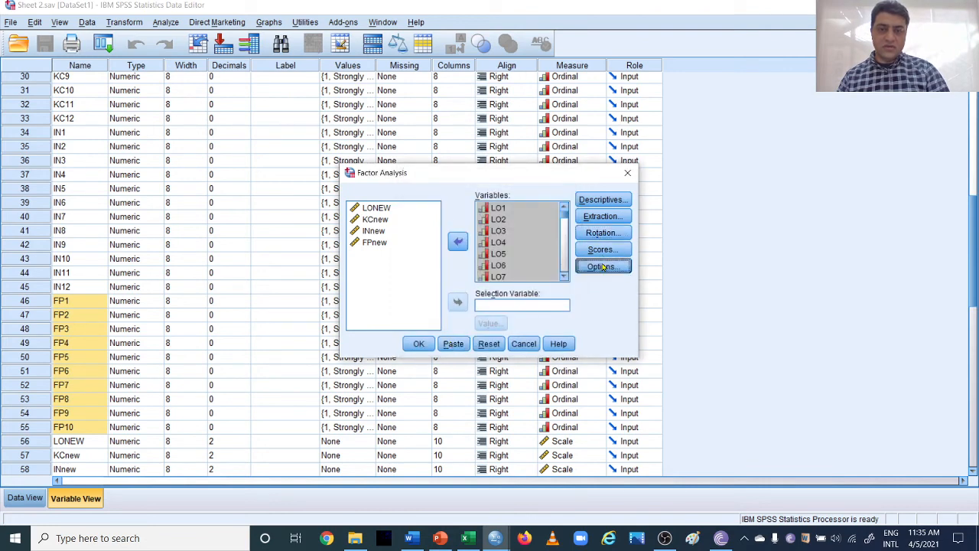
left_click(421, 297)
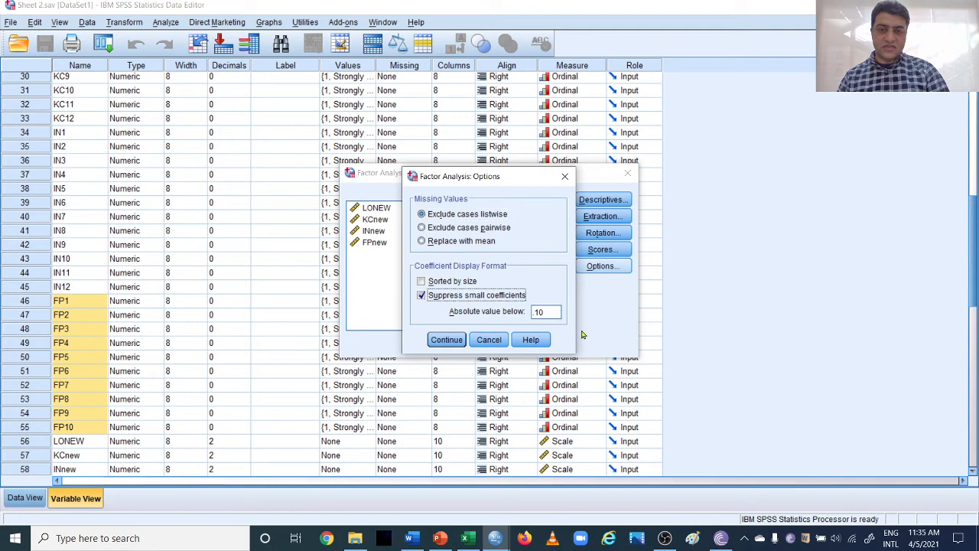
double_click(551, 311)
type(".5")
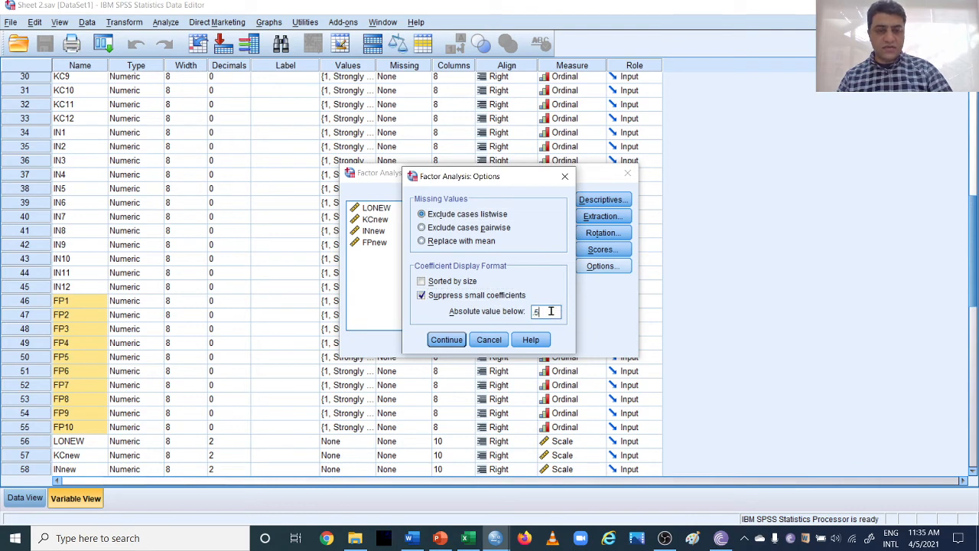
left_click(445, 340)
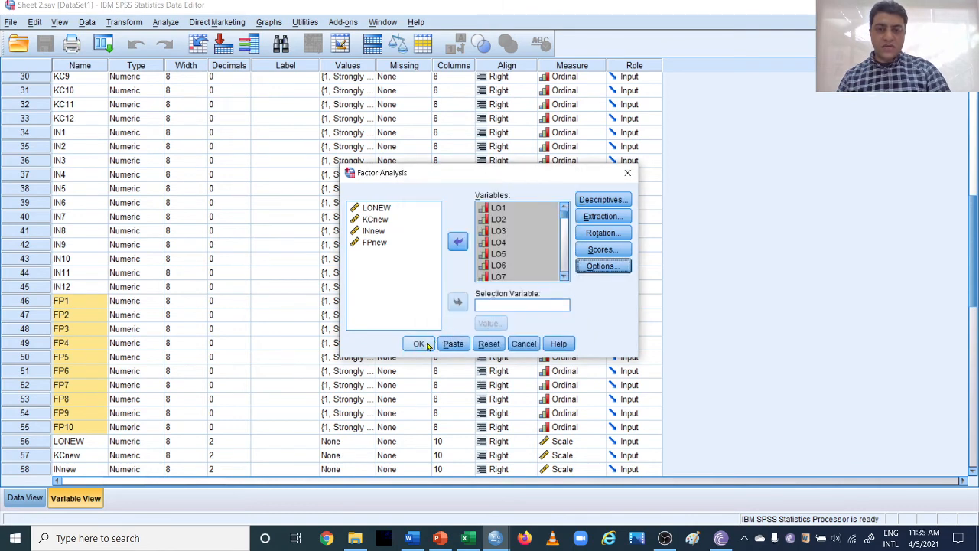
left_click(419, 344)
Review the four-factor output from the communalities and total variance tables through to the Rotated Component Matrix
scroll(533, 333, "down", 15)
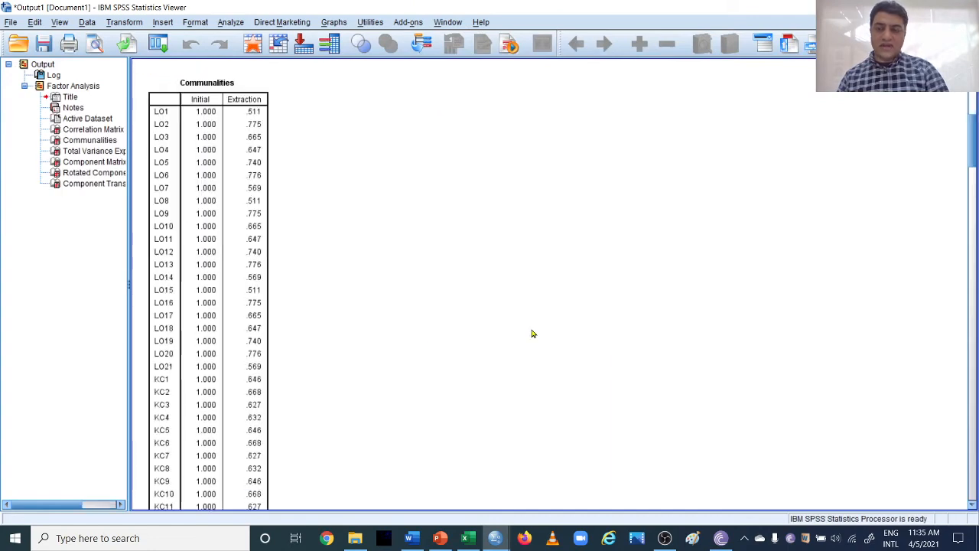
scroll(533, 334, "down", 20)
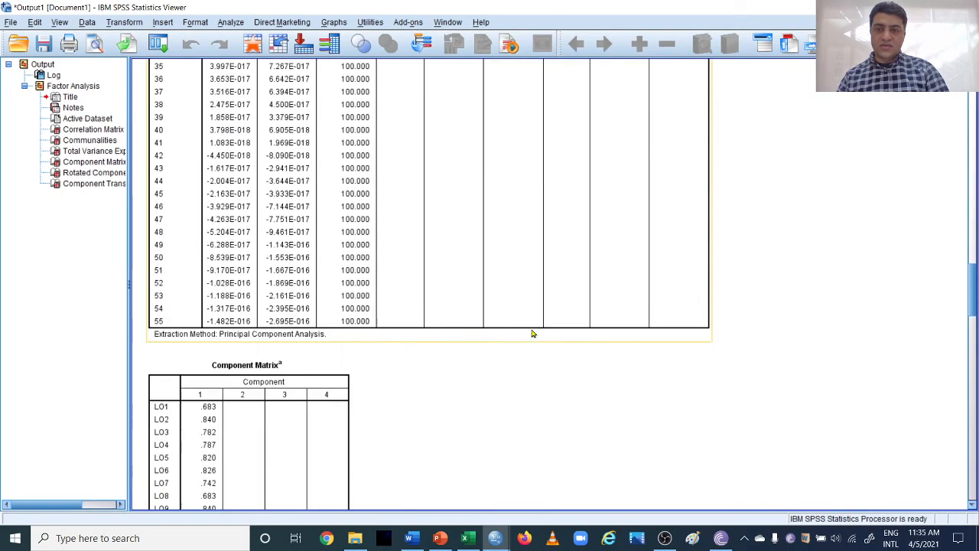
scroll(533, 334, "down", 10)
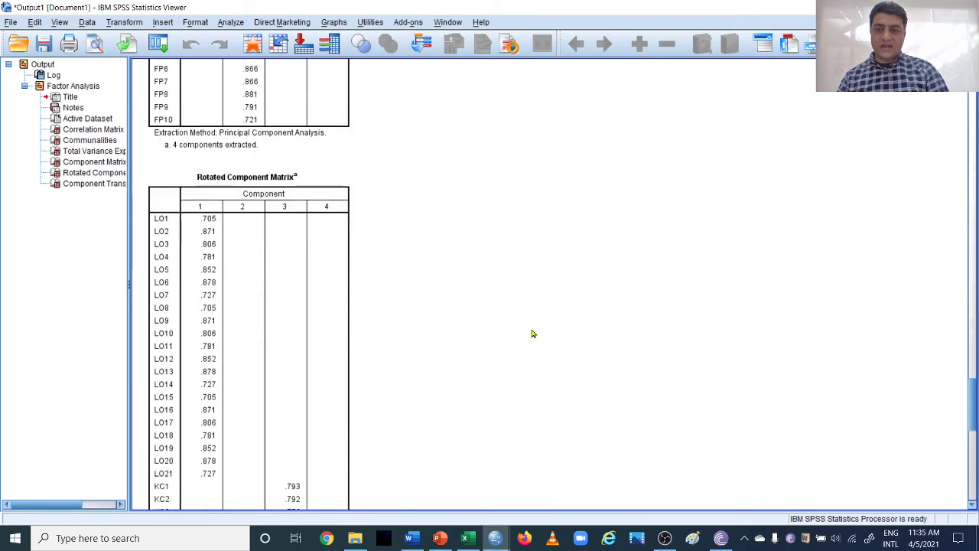
scroll(533, 333, "down", 3)
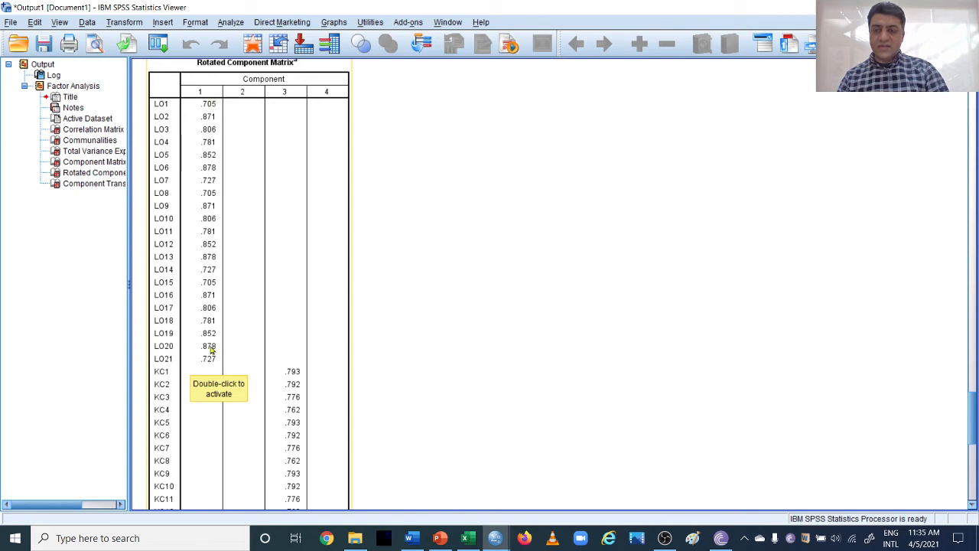
Examine the Rotated Component Matrix to see which component each LO, KC, IN and FP item loads on
scroll(211, 349, "down", 9)
scroll(211, 349, "up", 5)
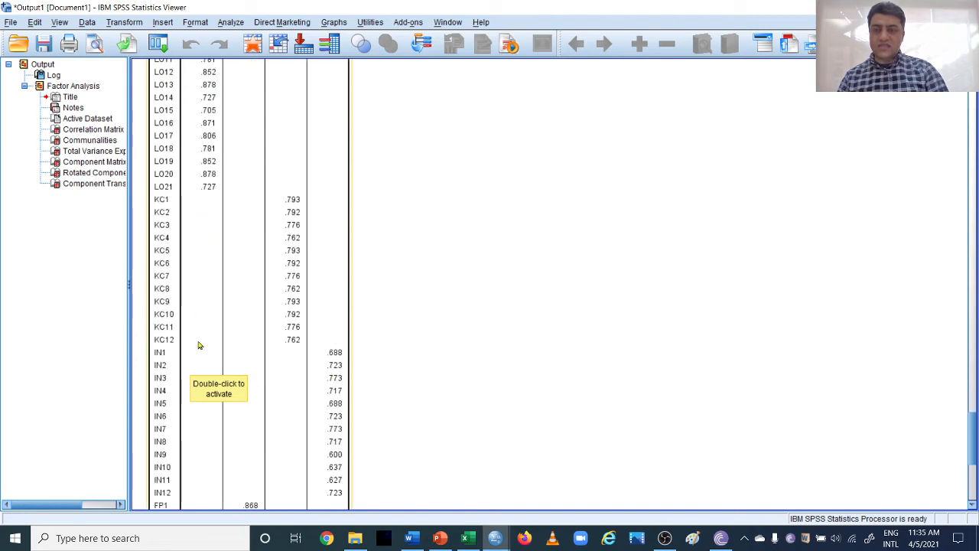
scroll(198, 345, "up", 5)
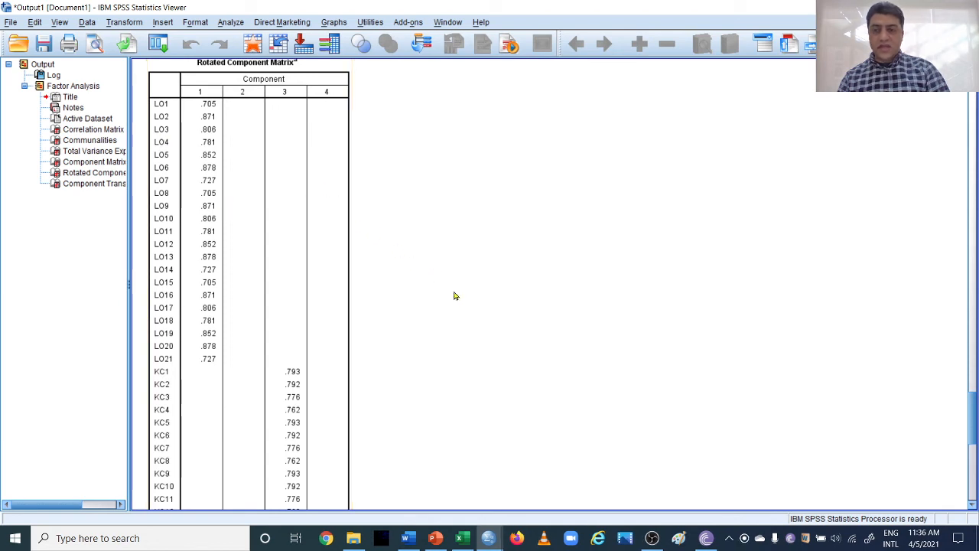
scroll(454, 296, "down", 3)
scroll(453, 296, "down", 3)
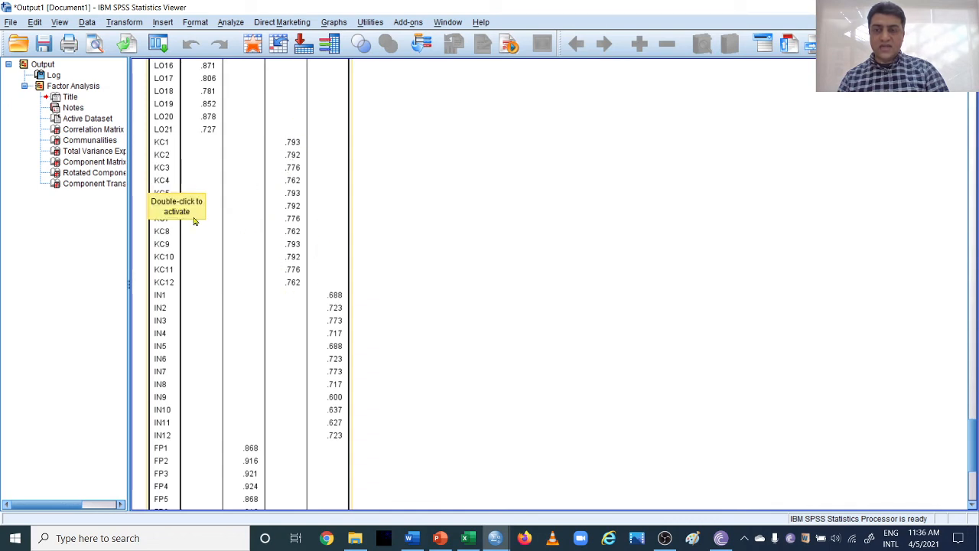
scroll(329, 218, "down", 5)
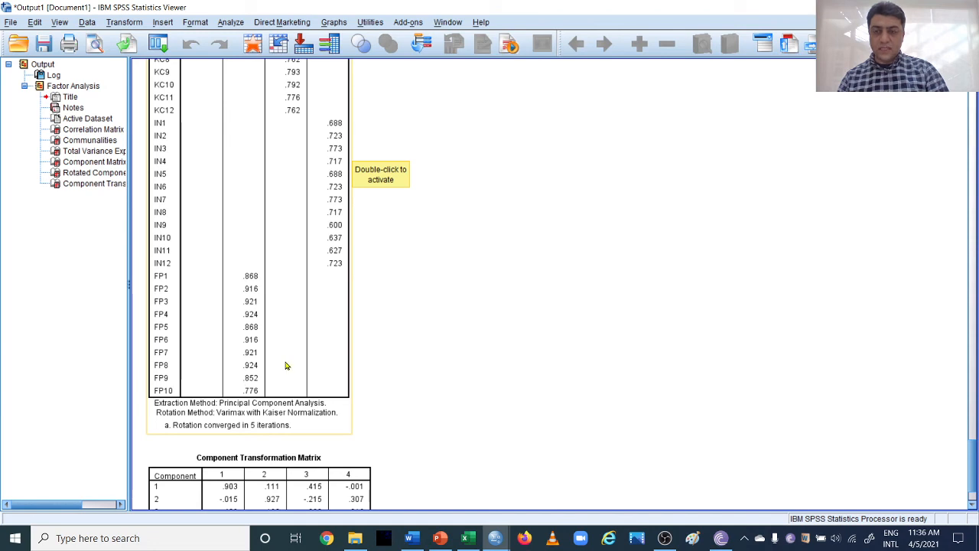
scroll(285, 366, "up", 6)
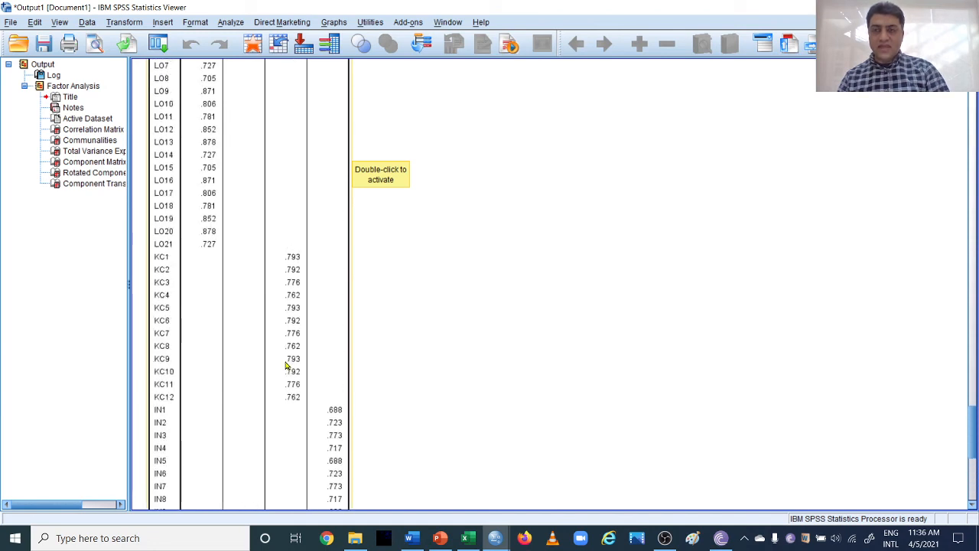
scroll(285, 366, "up", 3)
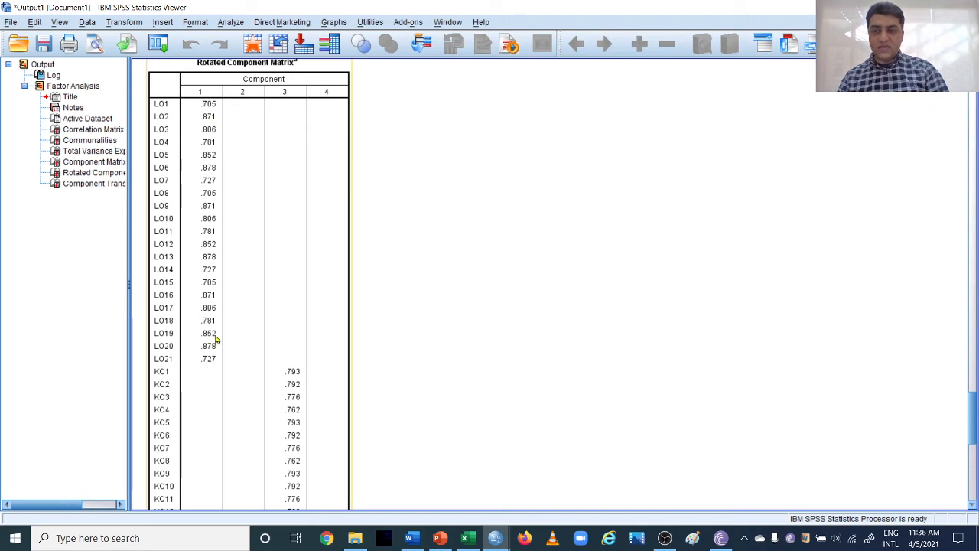
scroll(215, 339, "down", 5)
scroll(215, 339, "up", 5)
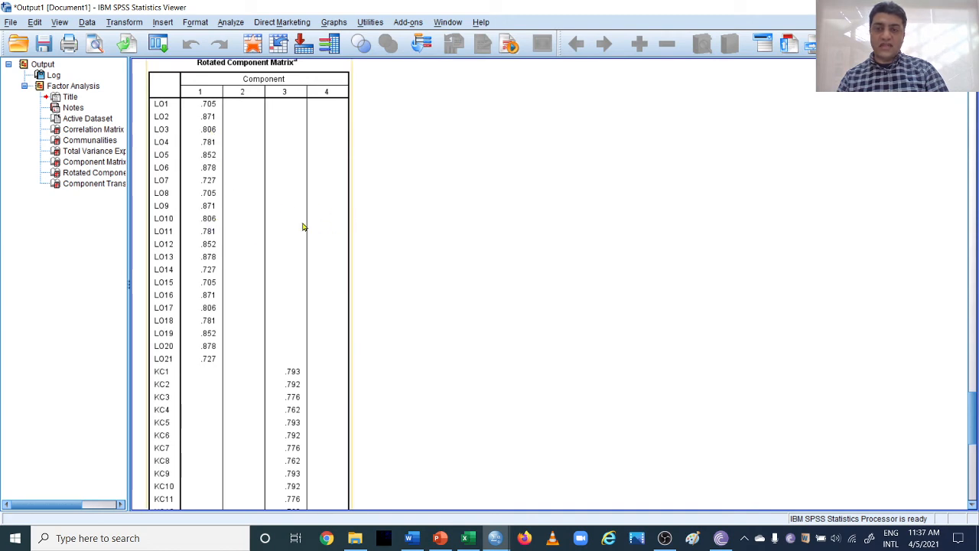
scroll(253, 237, "down", 10)
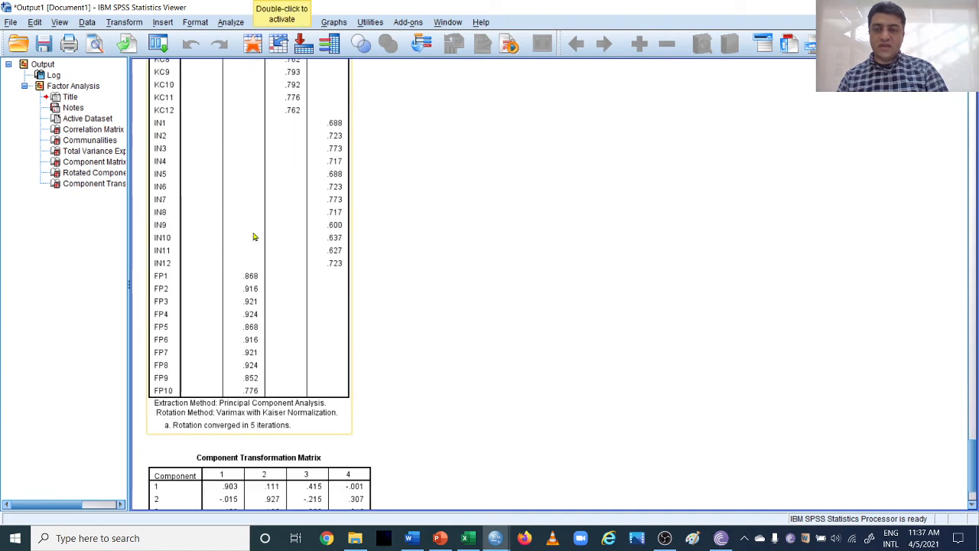
scroll(253, 237, "up", 10)
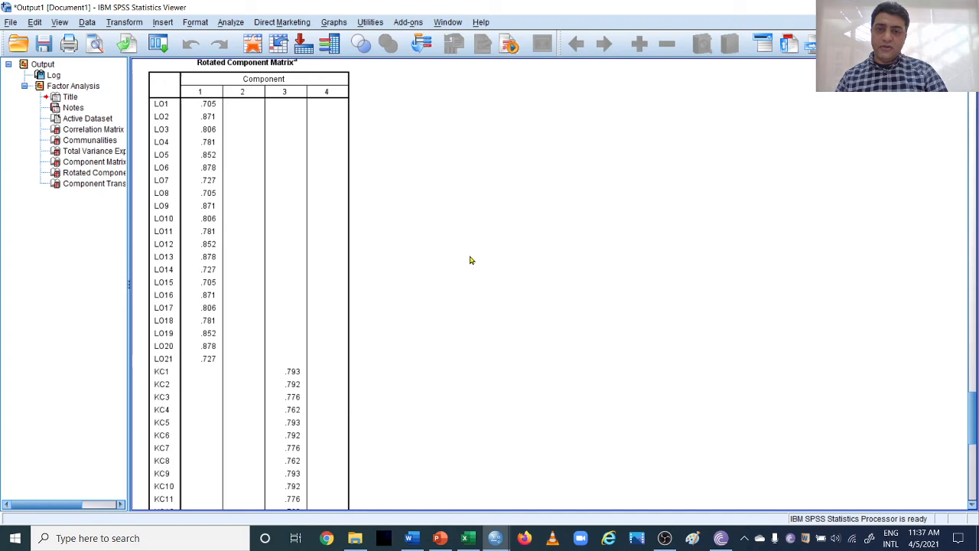
Switch to the Factor Analysis presentation in PowerPoint and show slide 5 on calculating Average Variance Extracted
left_click(440, 538)
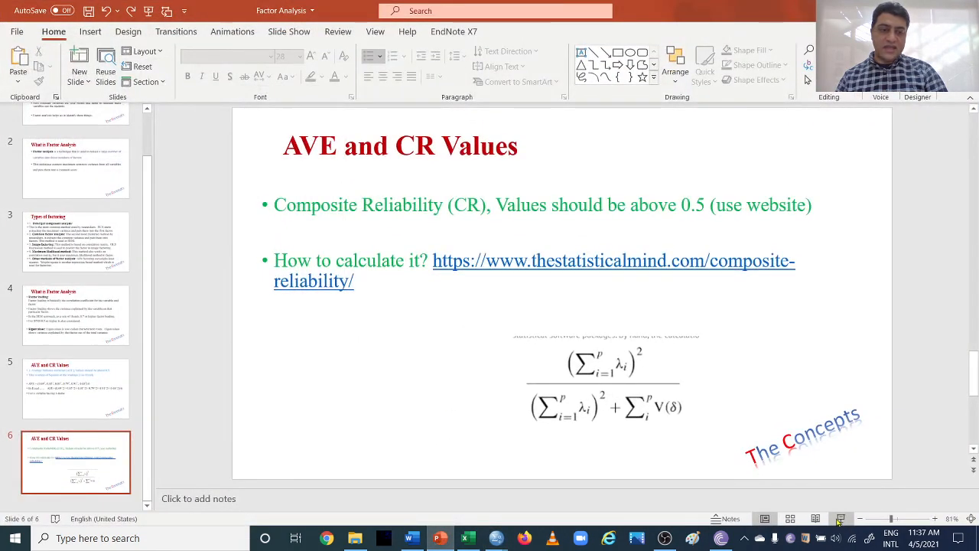
scroll(917, 293, "up", 1)
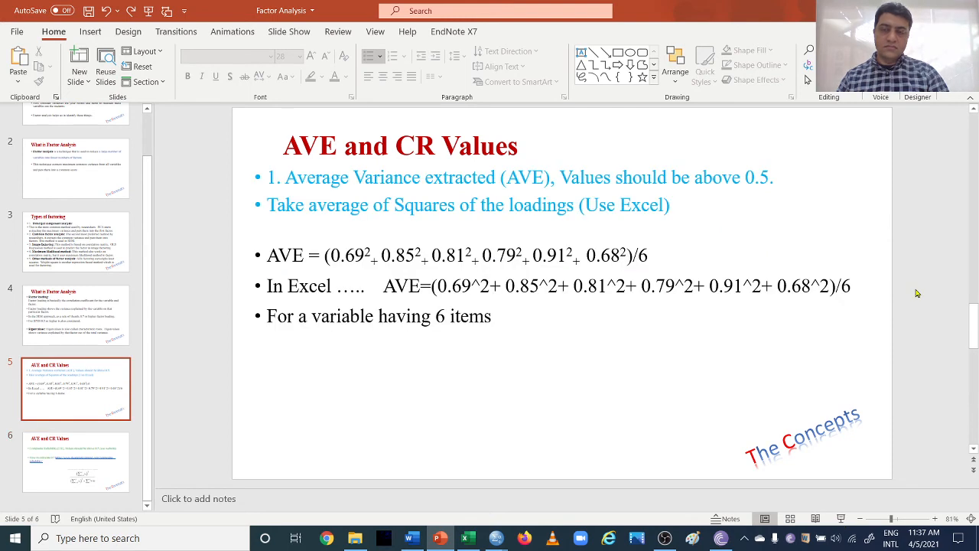